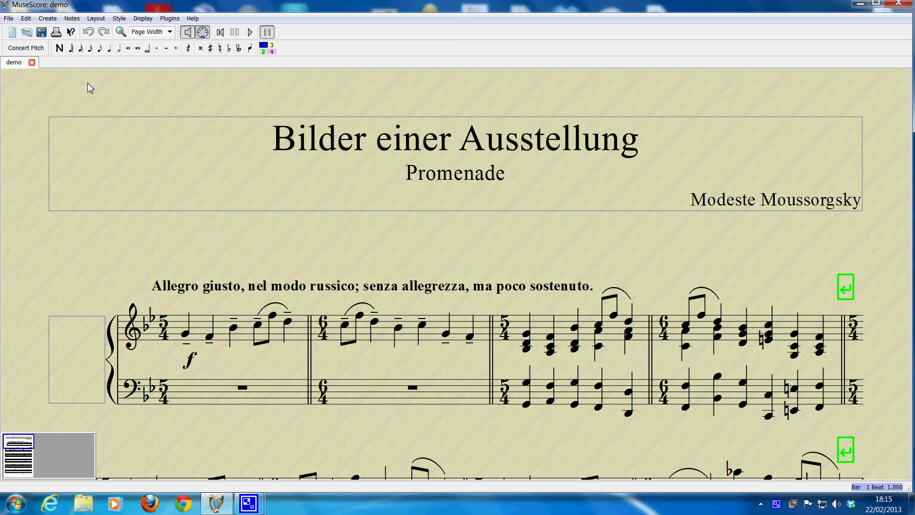
Create a new score titled 'some thing', enter the composer's name, and continue to instruments
click(8, 19)
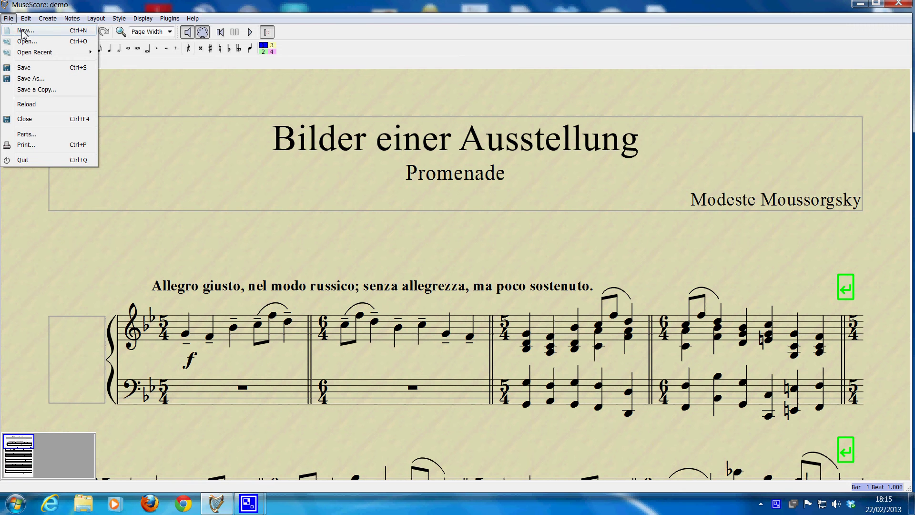
click(23, 35)
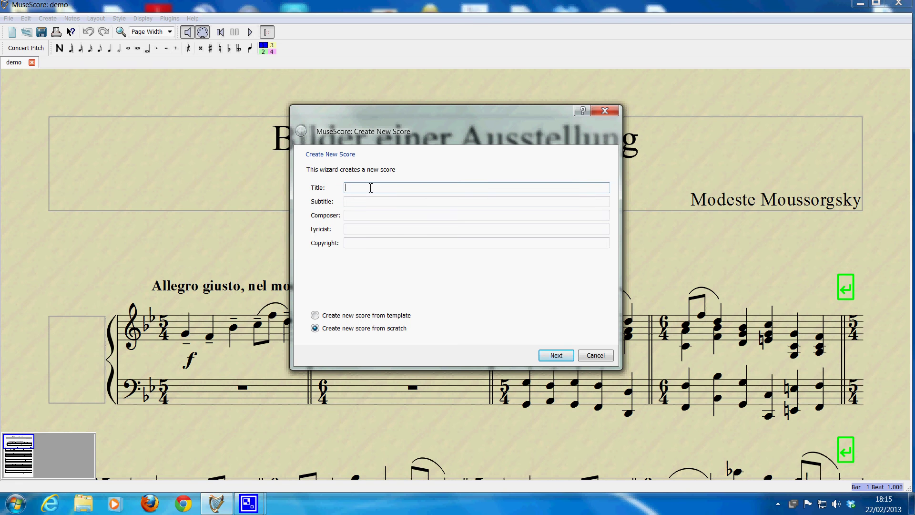
text(some thing)
click(381, 214)
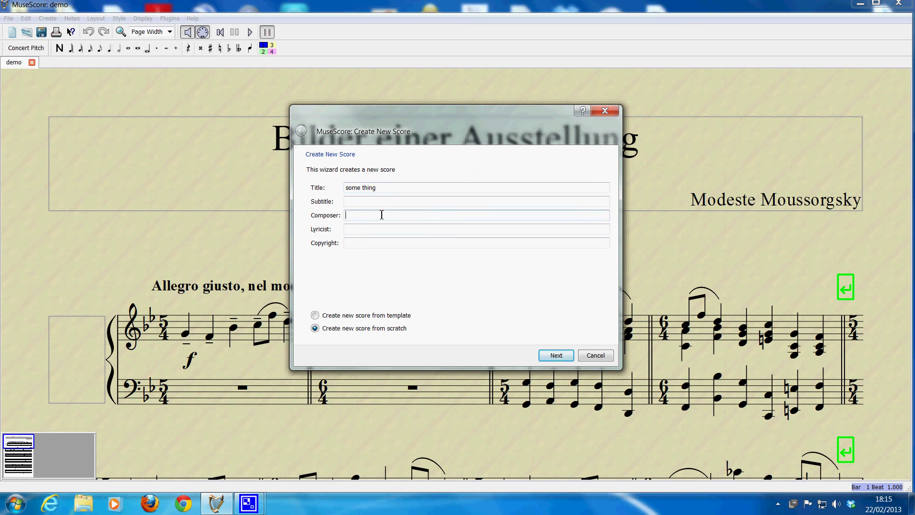
text(Nick Dutch)
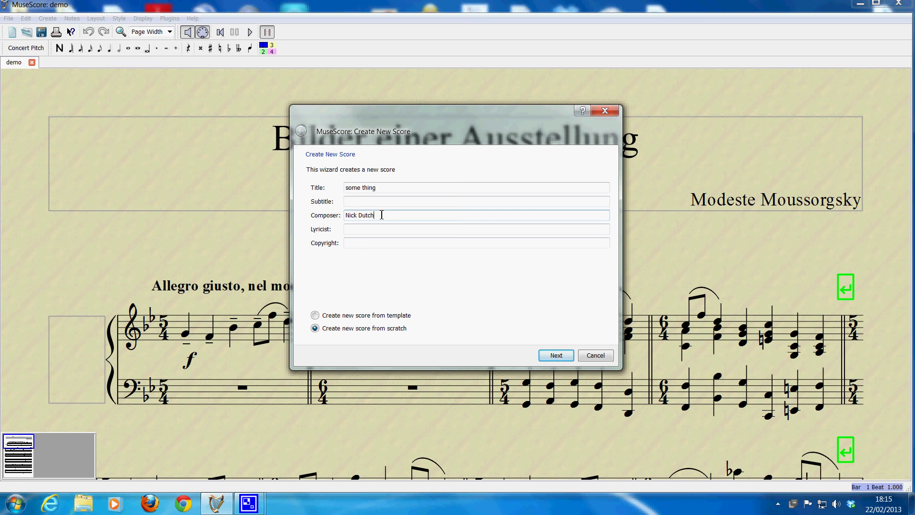
click(557, 356)
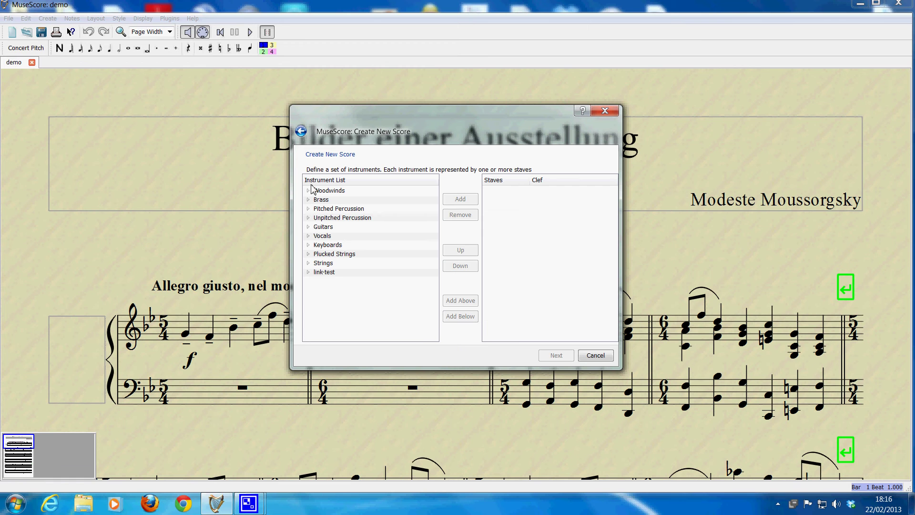
Add a Piano from Keyboards and remove its bass-clef staff, keeping only the treble staff
click(309, 245)
click(325, 255)
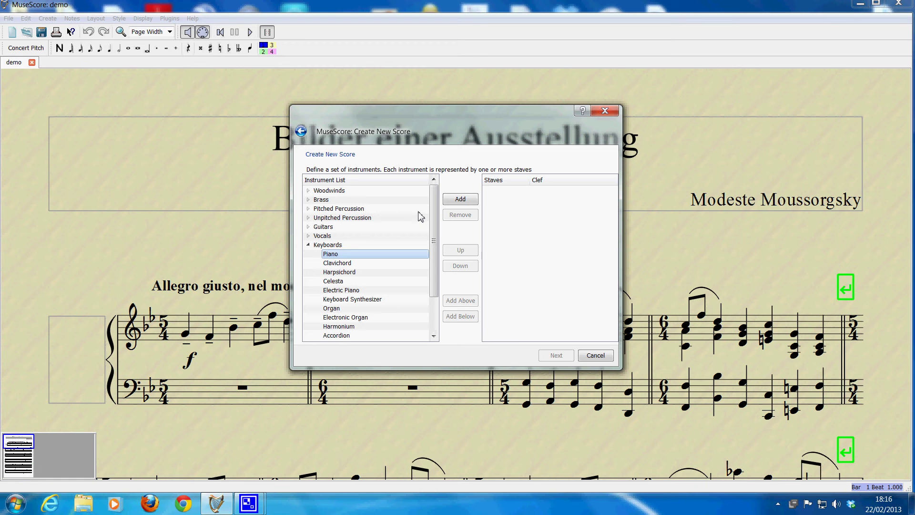
click(460, 198)
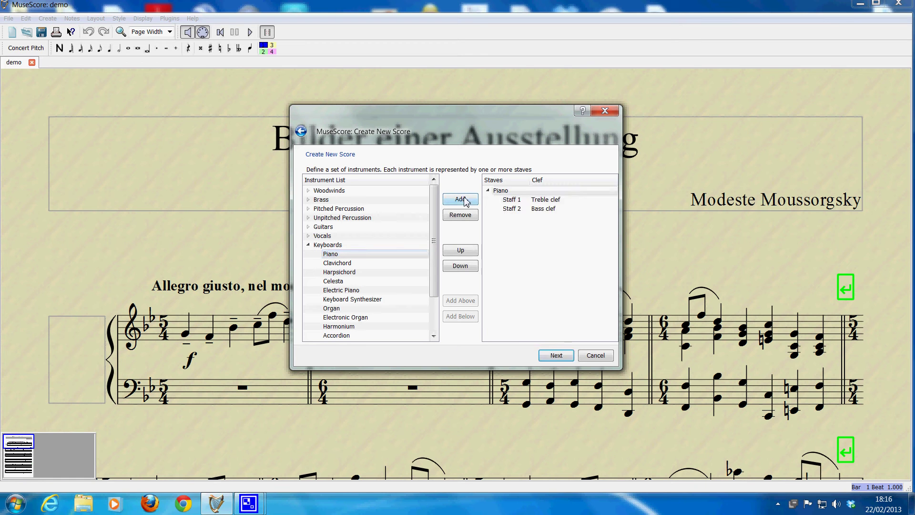
click(538, 210)
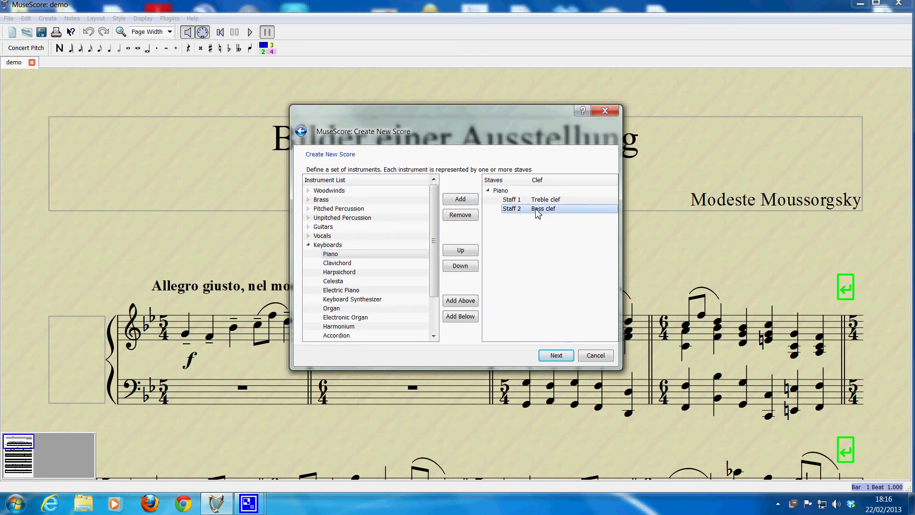
click(460, 215)
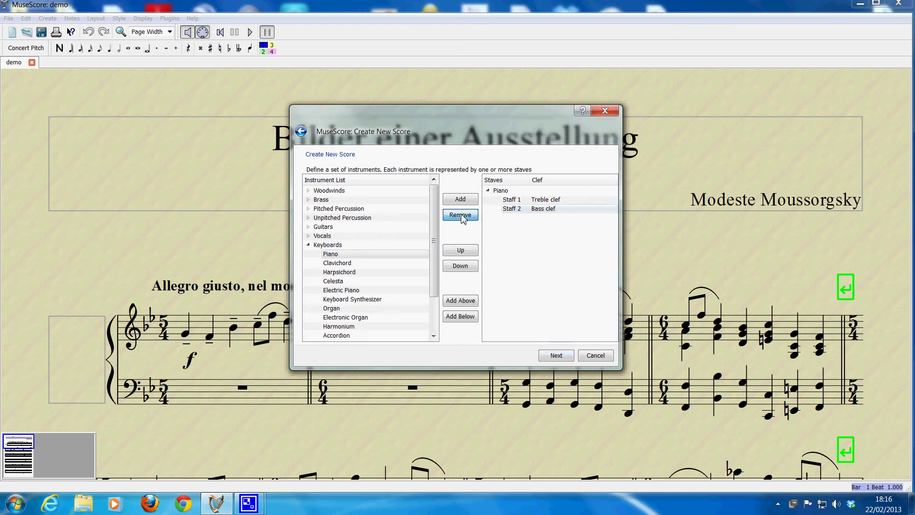
click(535, 202)
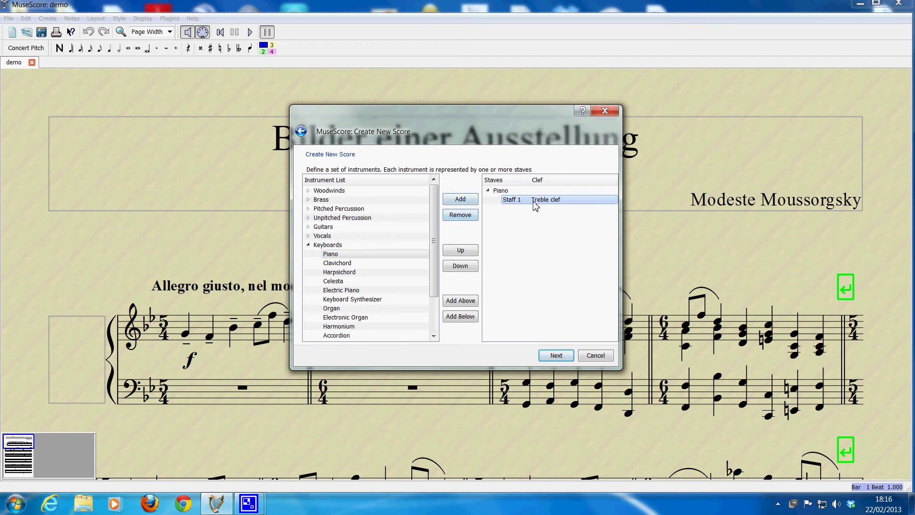
click(556, 356)
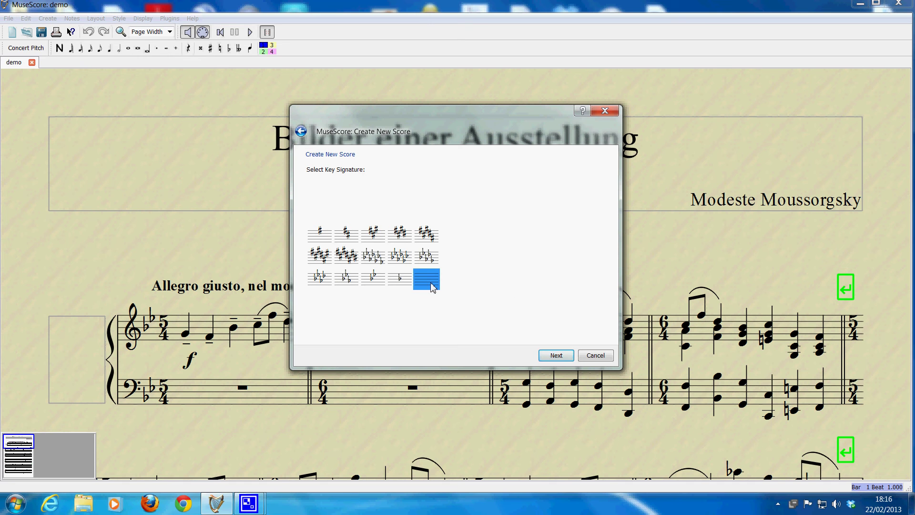
Choose C major with no accidentals, keep 4/4 time and 12 bars, and finish the score
click(400, 285)
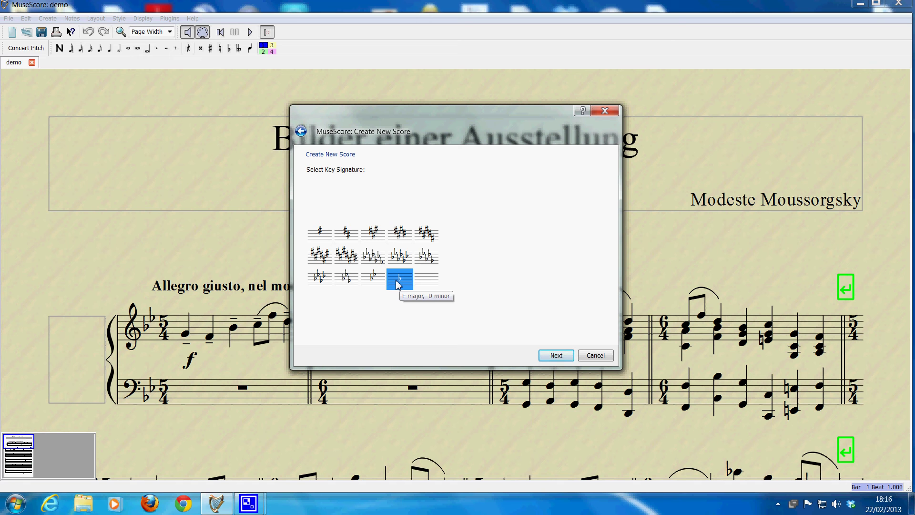
click(429, 280)
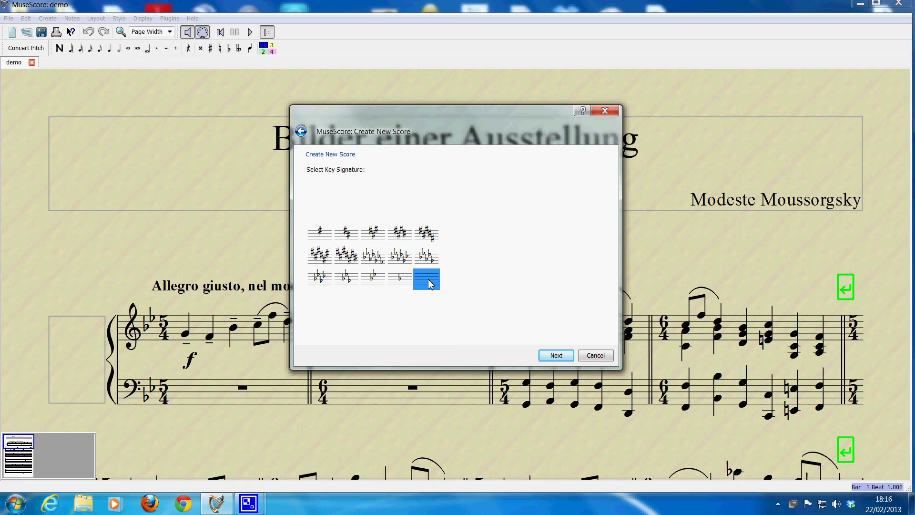
click(566, 359)
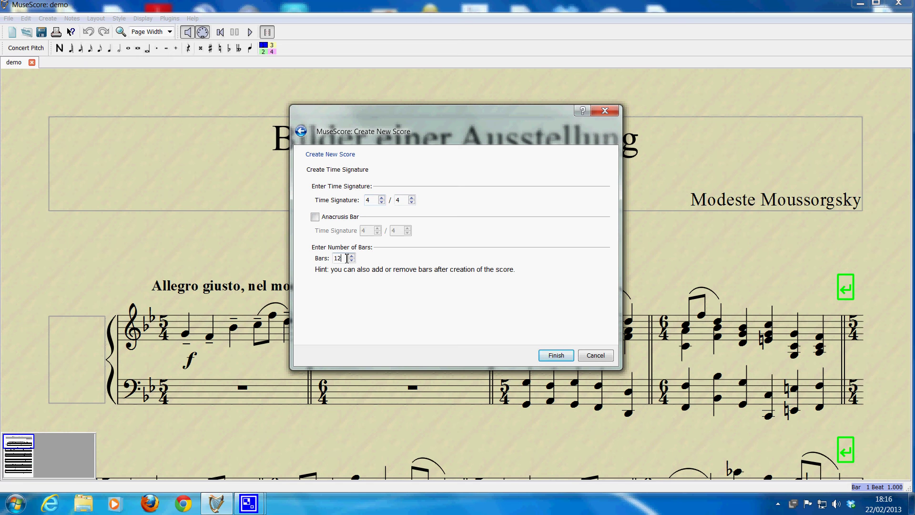
click(557, 356)
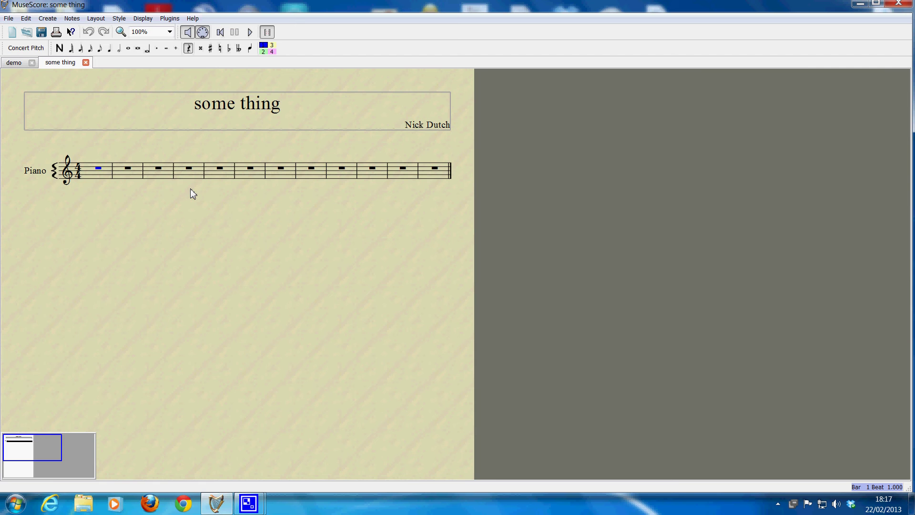
Zoom in and pan to the clef, time signature and opening bars of the staff
ctrl+scroll(190, 189, up, 10)
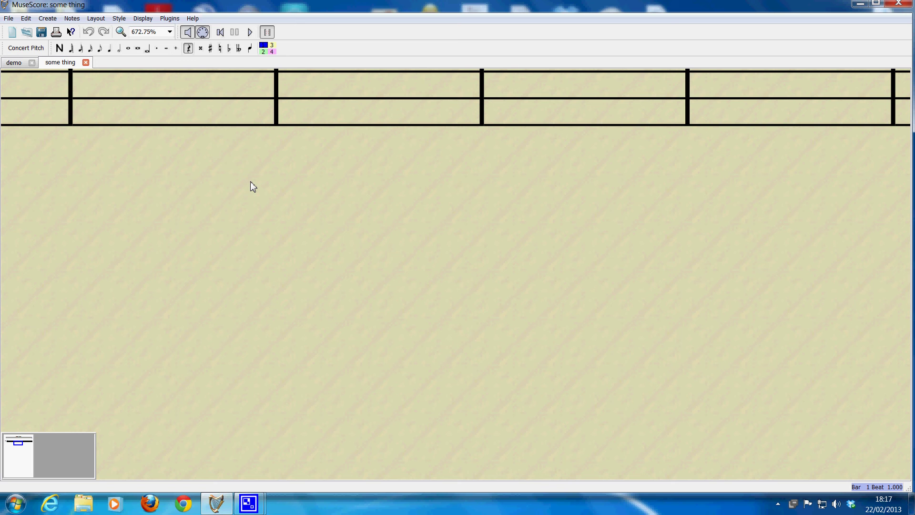
drag(251, 184, 799, 365)
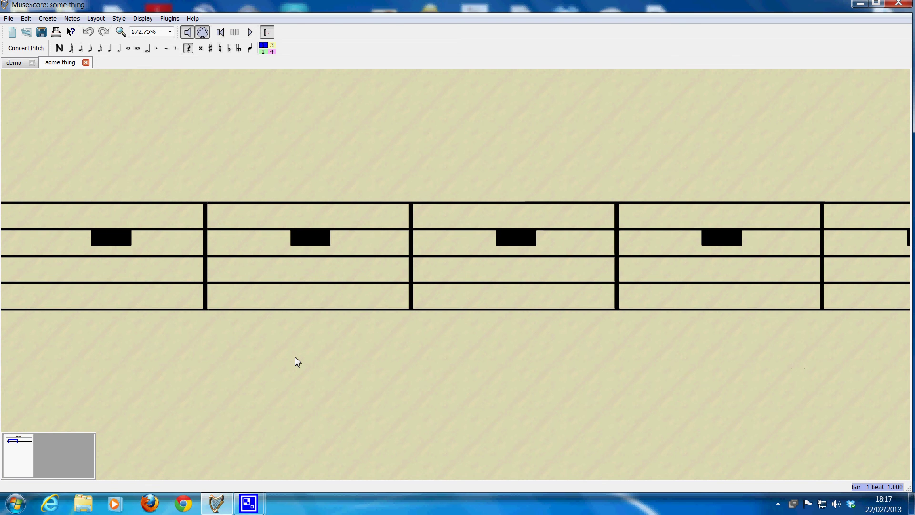
mouse_move(296, 357)
mouse_down()
mouse_move(539, 367)
mouse_move(517, 367)
mouse_up()
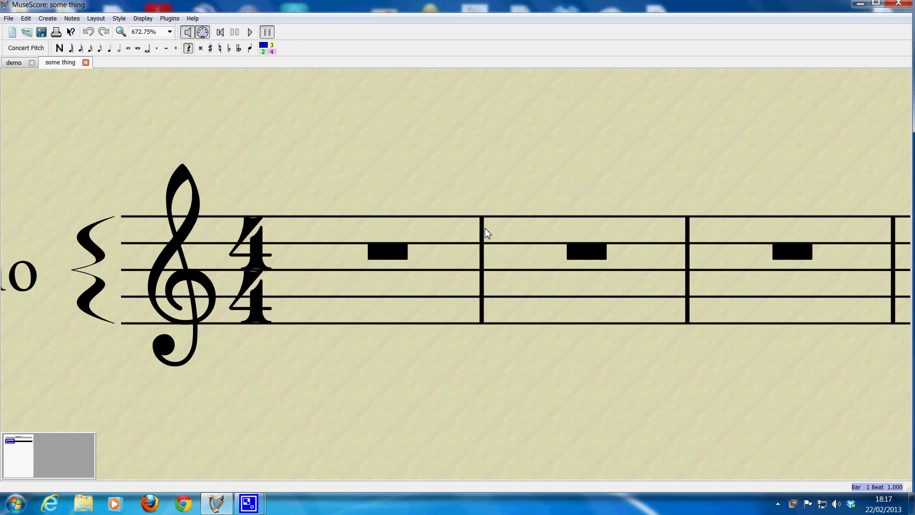
Shorten bar 1's whole rest to a quarter rest, then split the leftover half rest into quarters
click(378, 249)
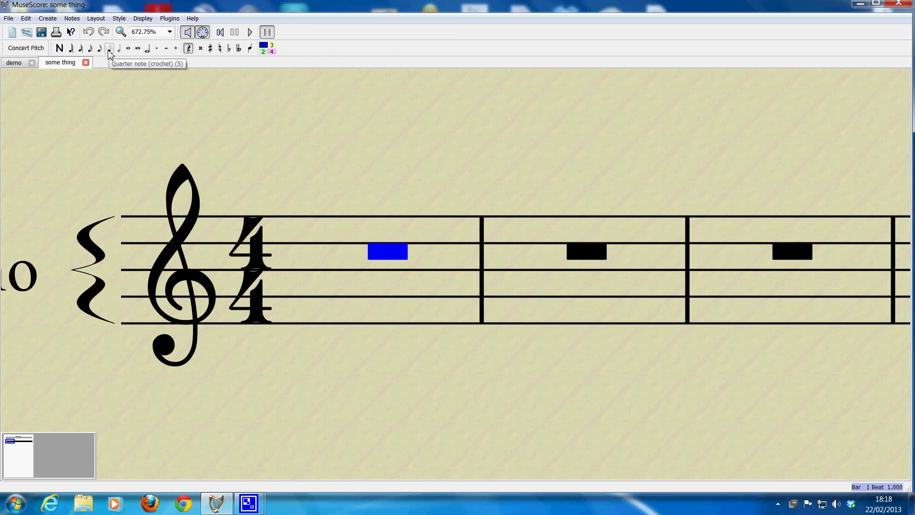
click(109, 50)
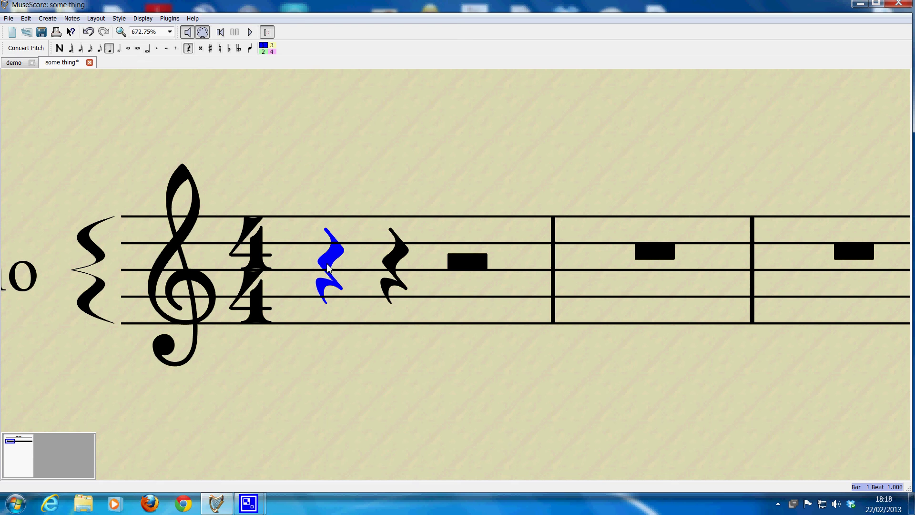
click(391, 265)
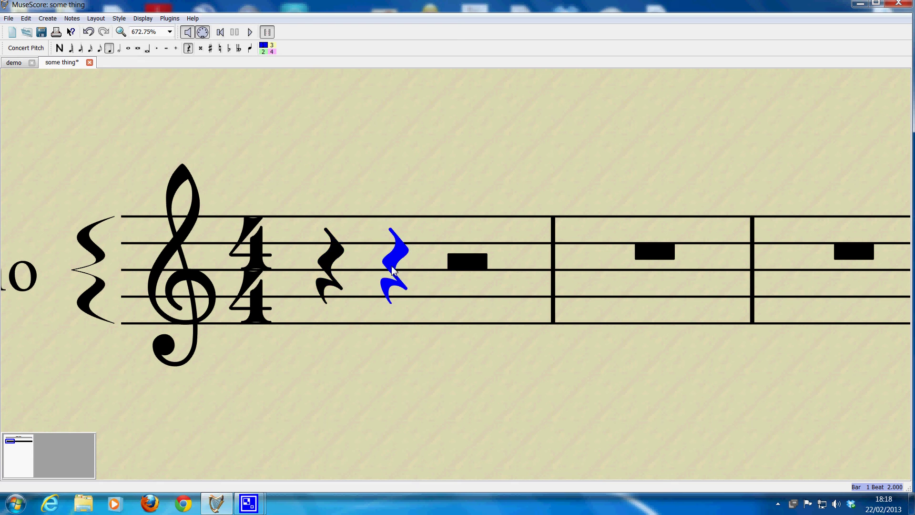
click(336, 269)
click(391, 265)
click(475, 265)
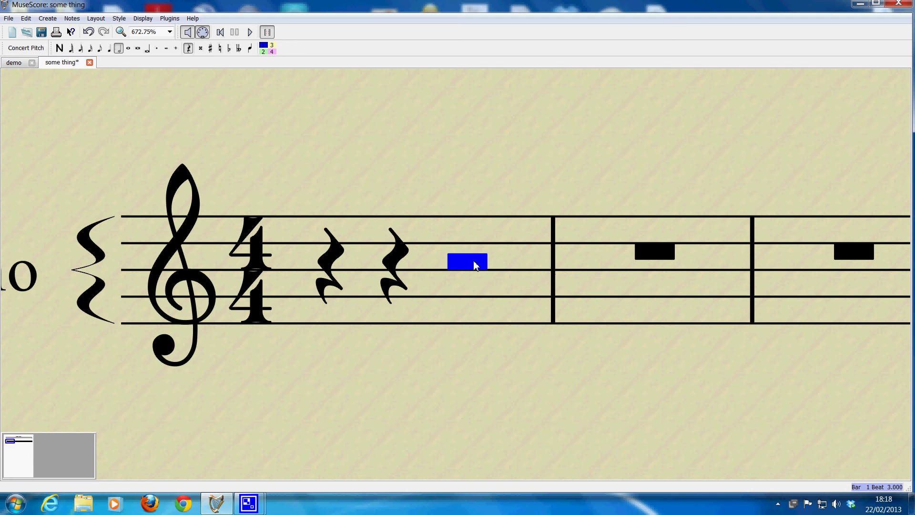
click(110, 50)
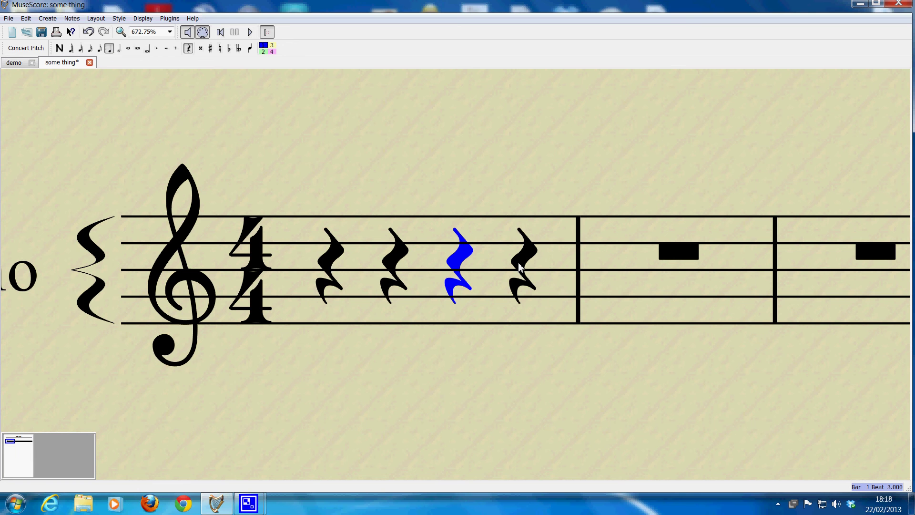
click(326, 266)
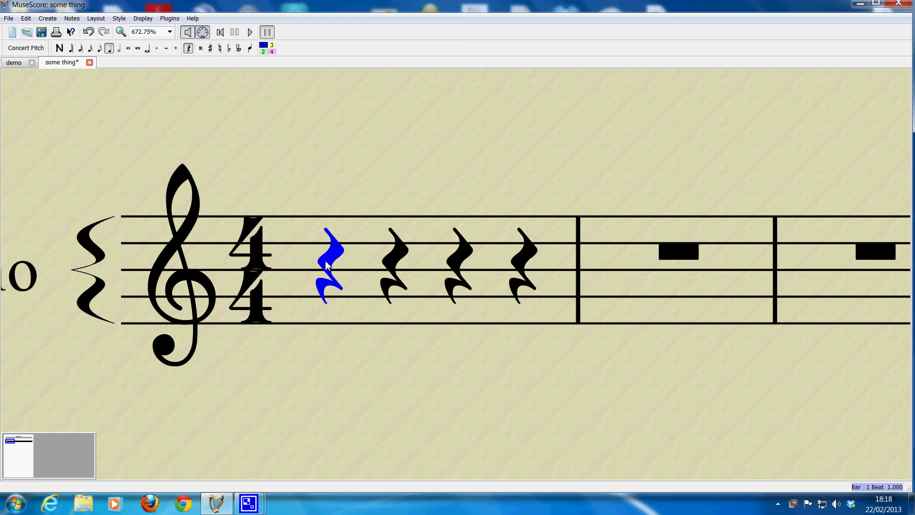
click(60, 48)
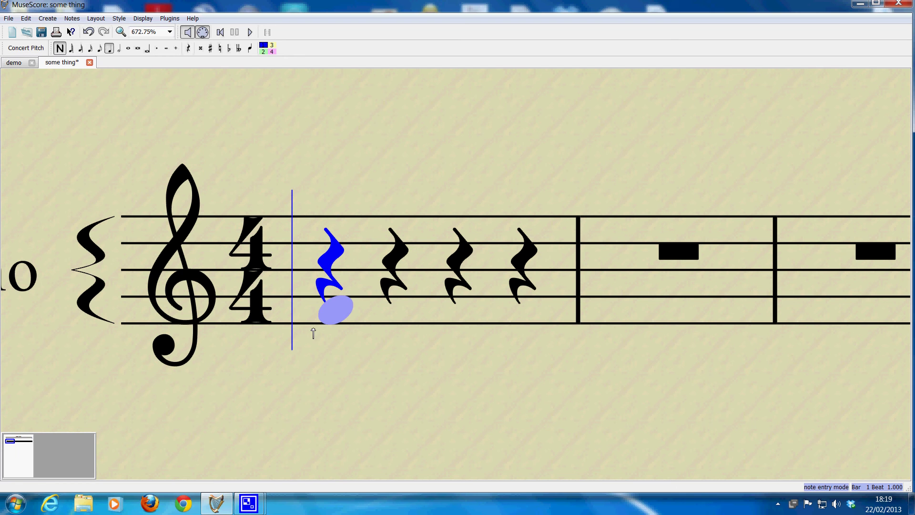
click(326, 352)
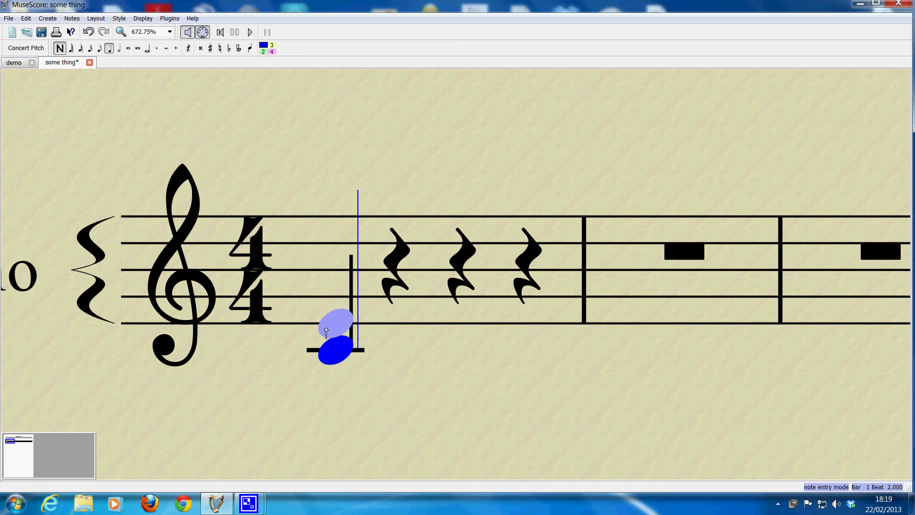
shift+click(326, 332)
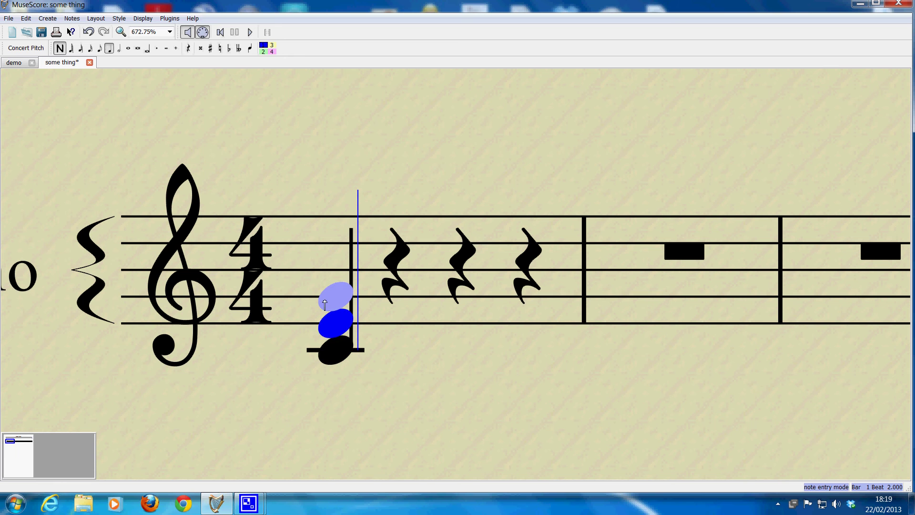
shift+click(329, 286)
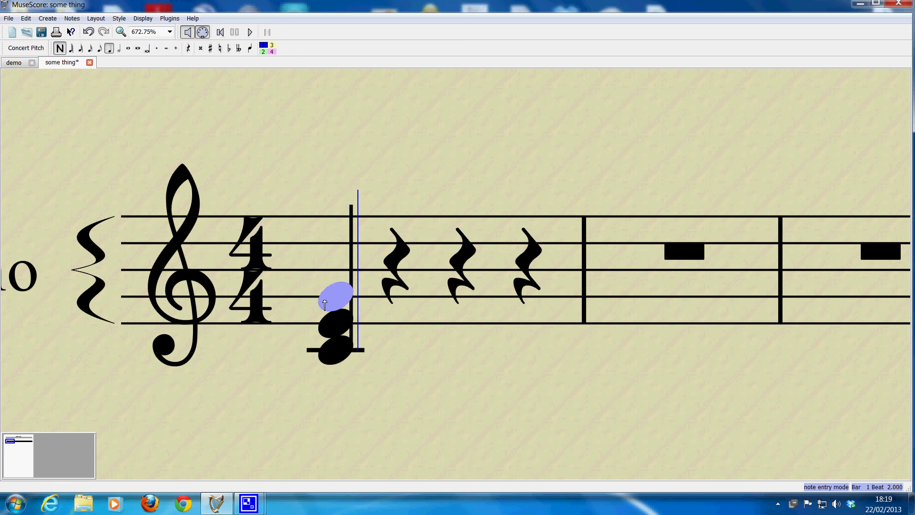
shift+click(329, 262)
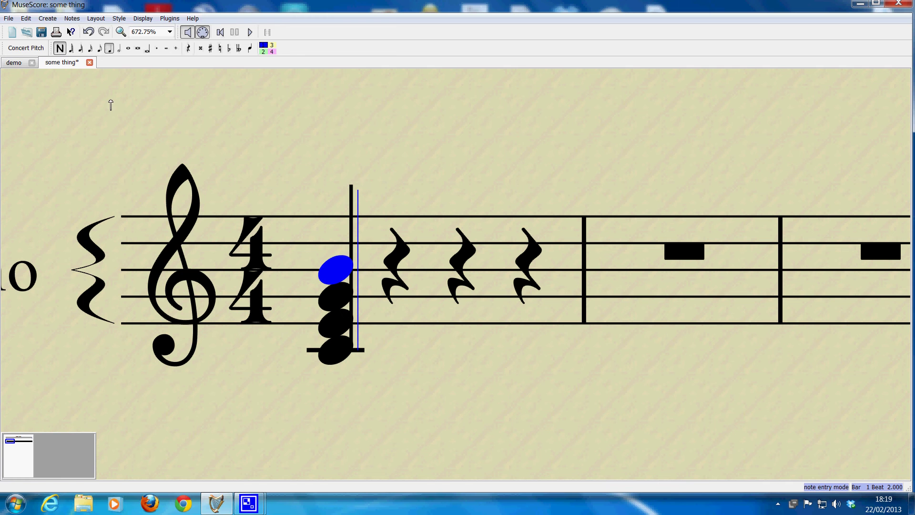
click(60, 49)
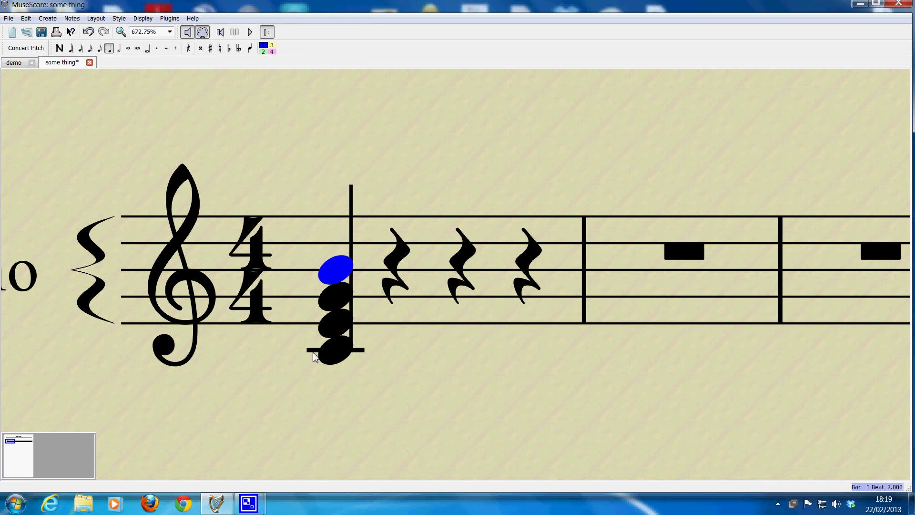
click(330, 358)
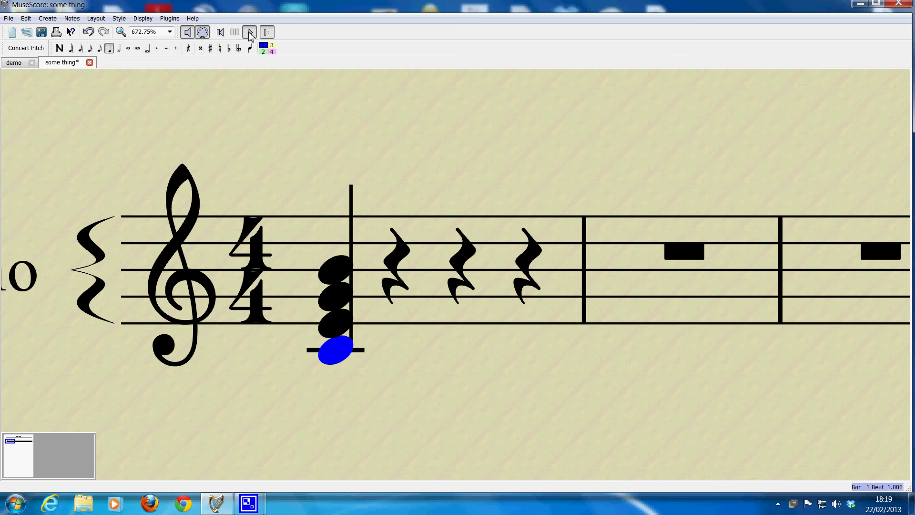
click(250, 33)
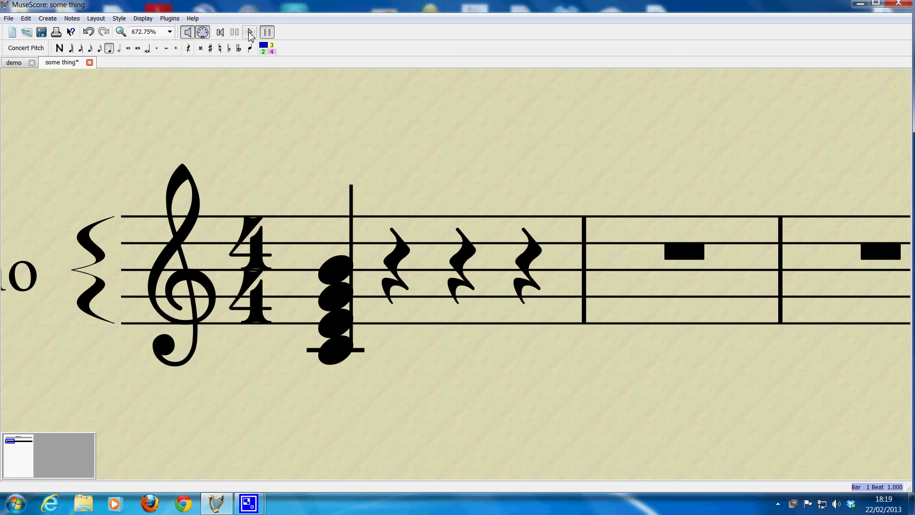
click(333, 352)
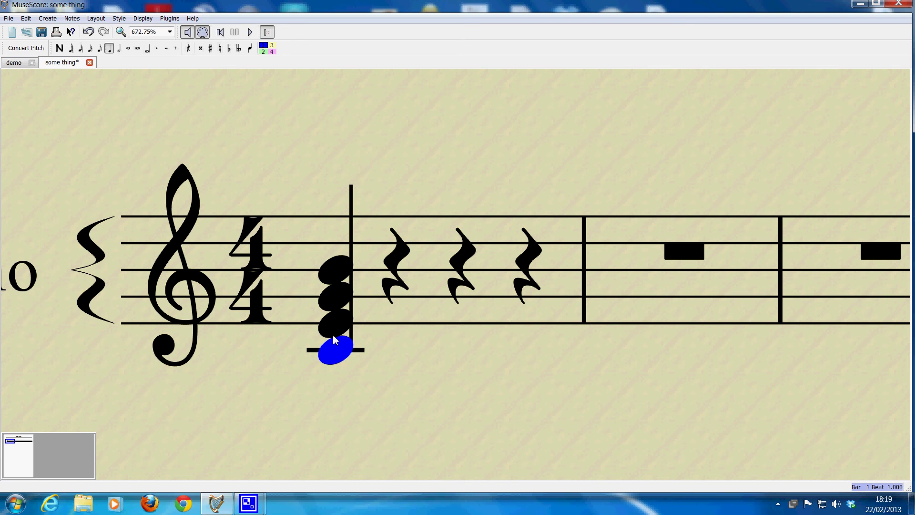
click(335, 324)
click(334, 295)
click(334, 273)
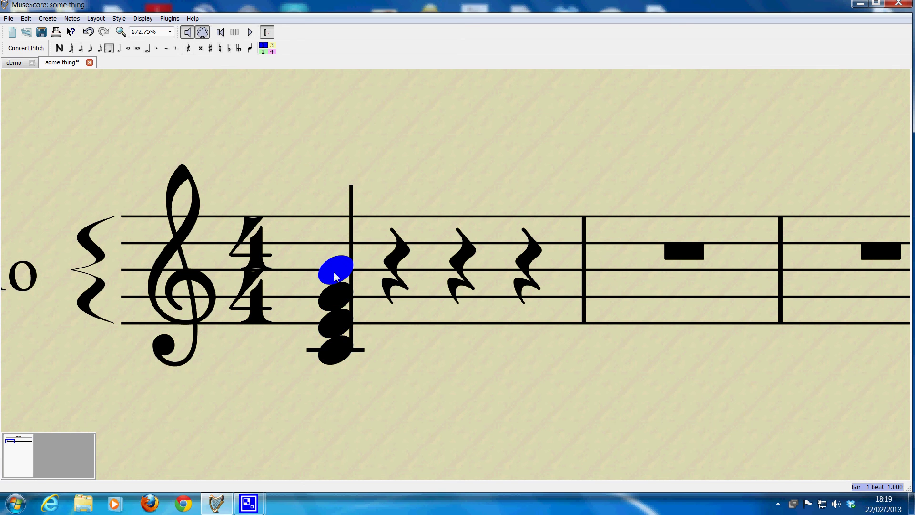
click(339, 297)
click(337, 324)
click(337, 340)
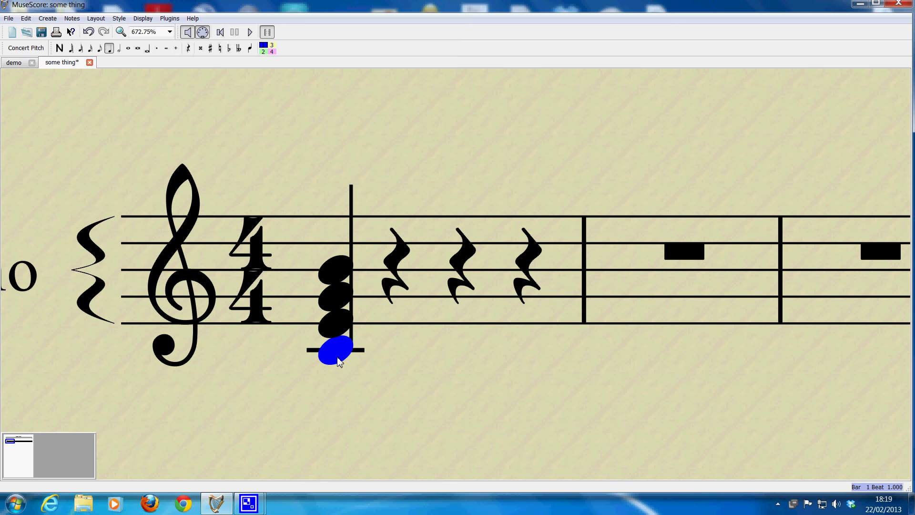
key(alt+Up)
key(alt+Up)
key(alt+Up)
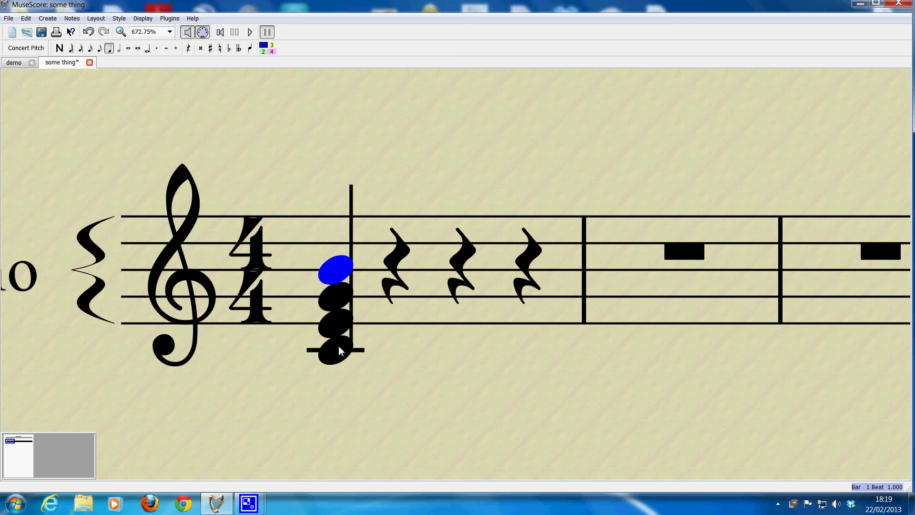
click(336, 352)
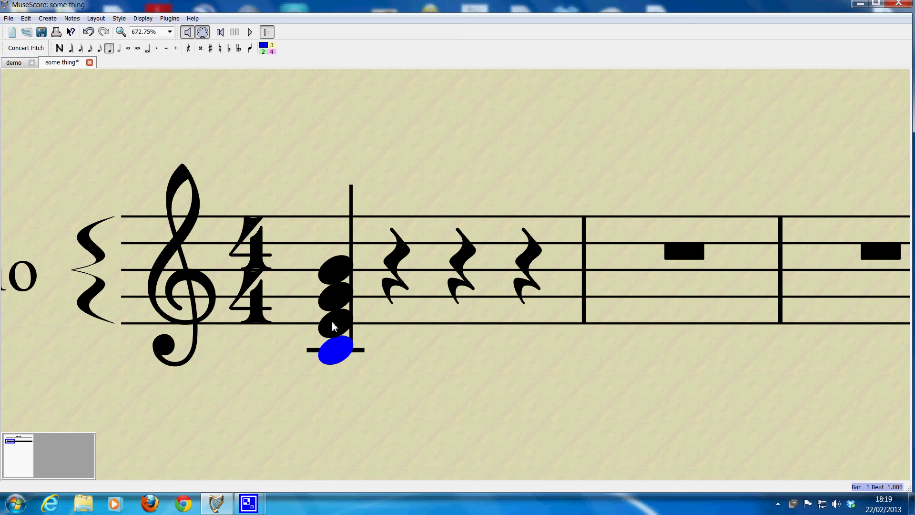
click(334, 326)
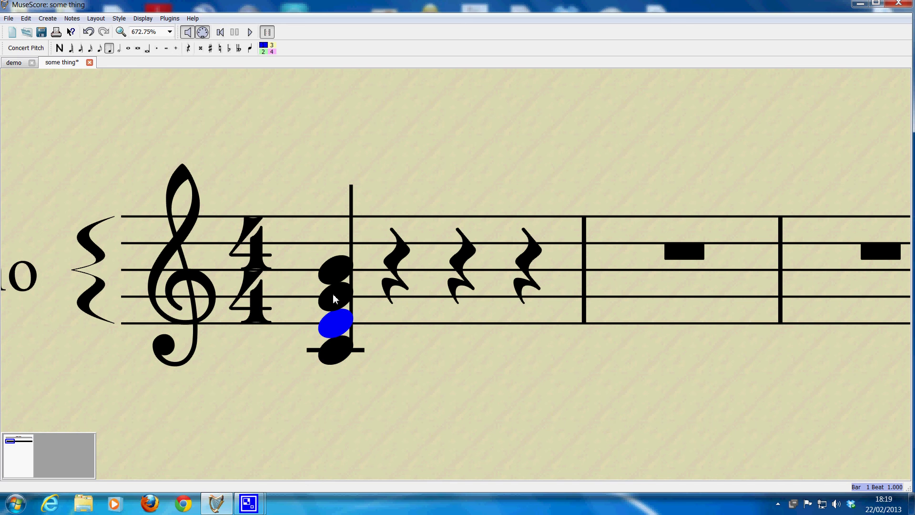
click(333, 299)
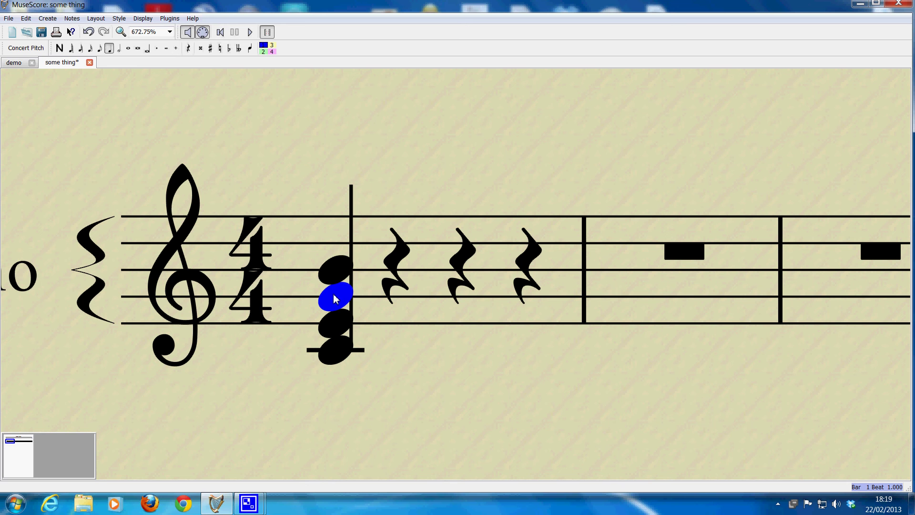
click(337, 269)
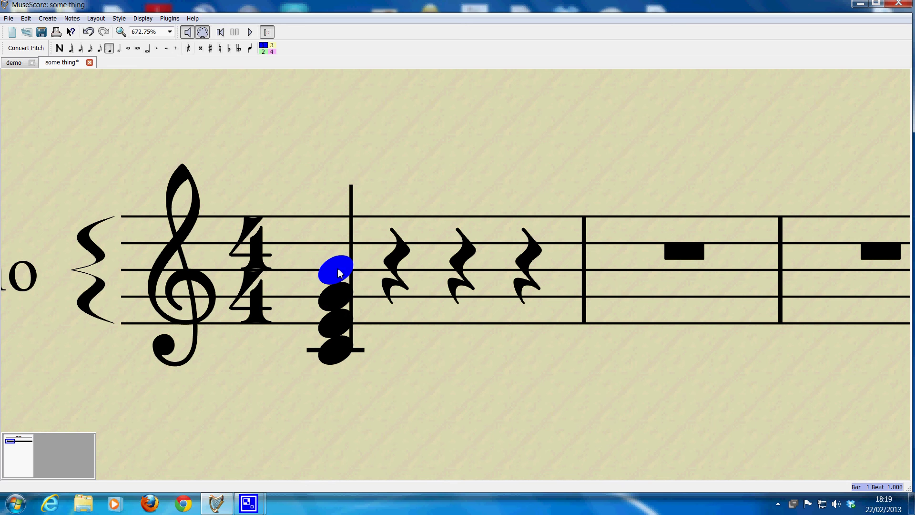
click(333, 333)
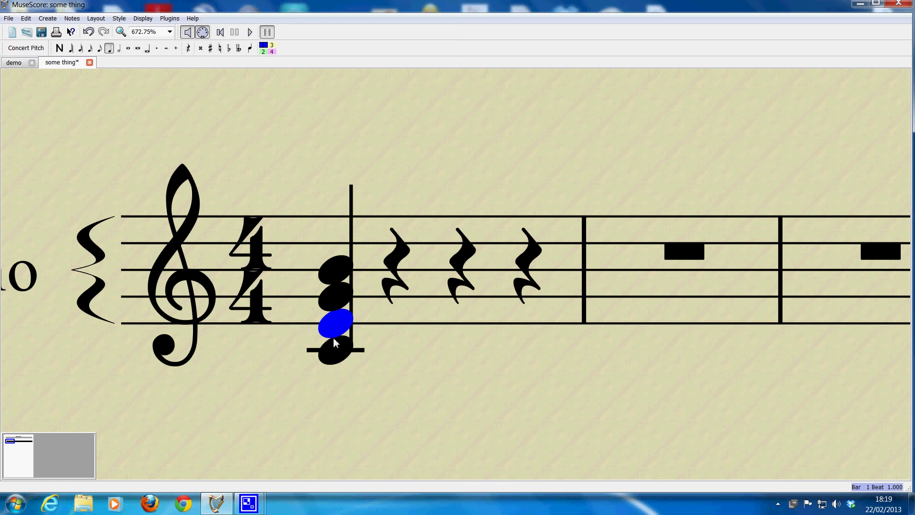
click(338, 294)
click(338, 272)
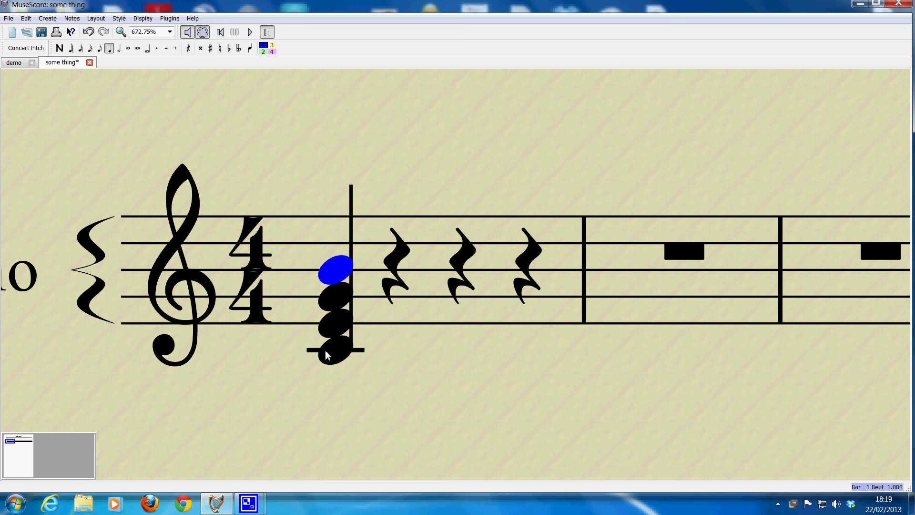
click(329, 352)
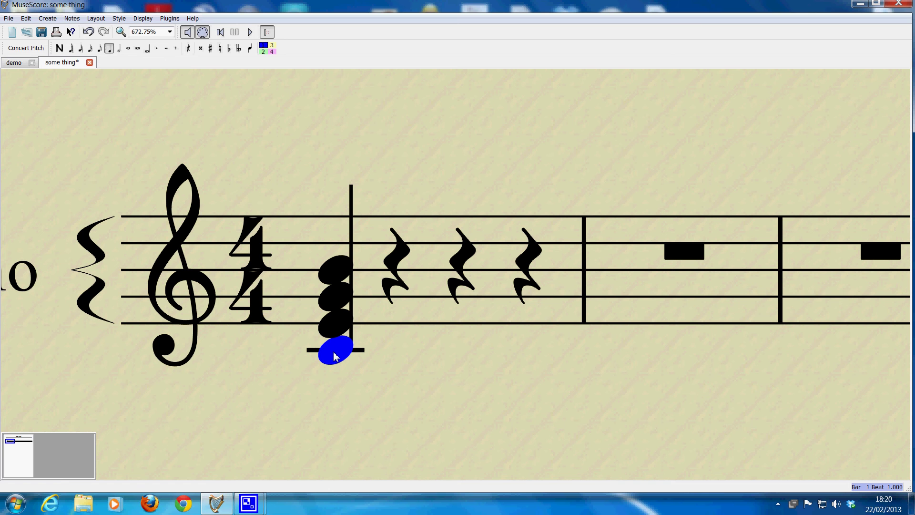
click(396, 269)
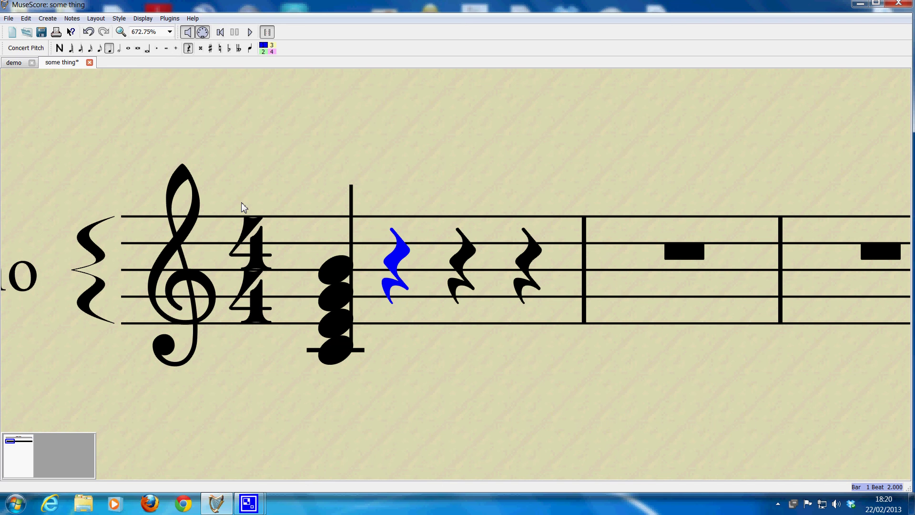
Enter an F–A–C–E quarter-note chord on beat 2 of bar 1
click(60, 49)
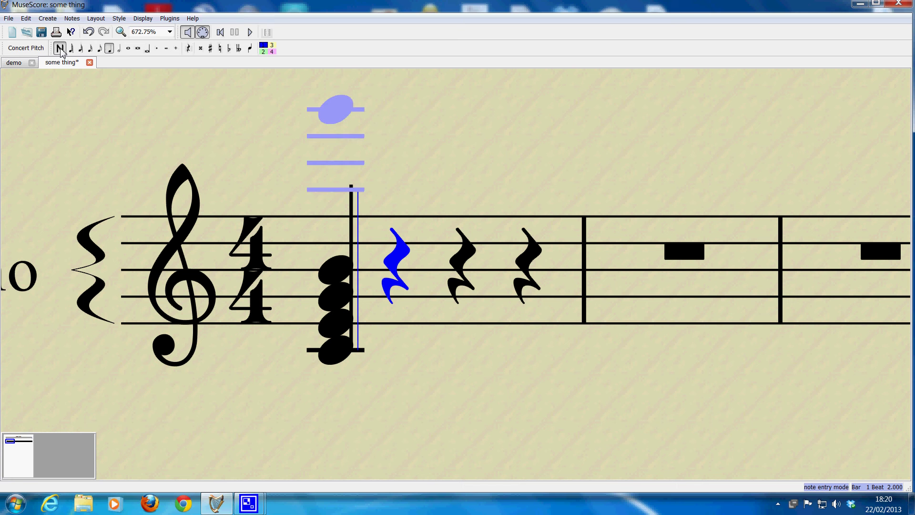
click(401, 315)
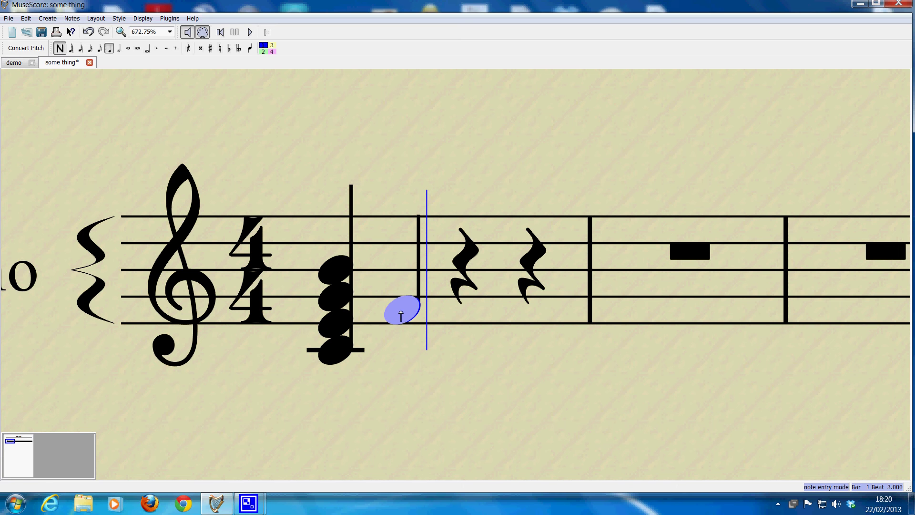
shift+click(403, 284)
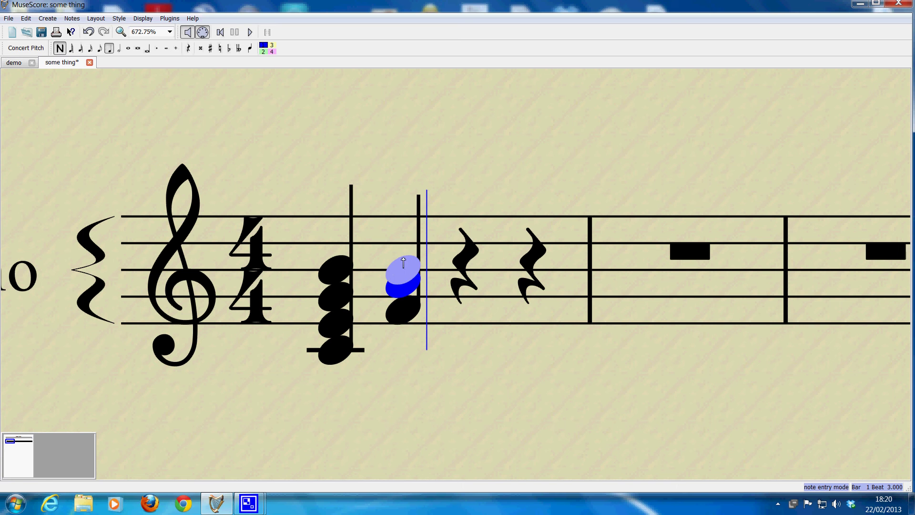
shift+click(404, 257)
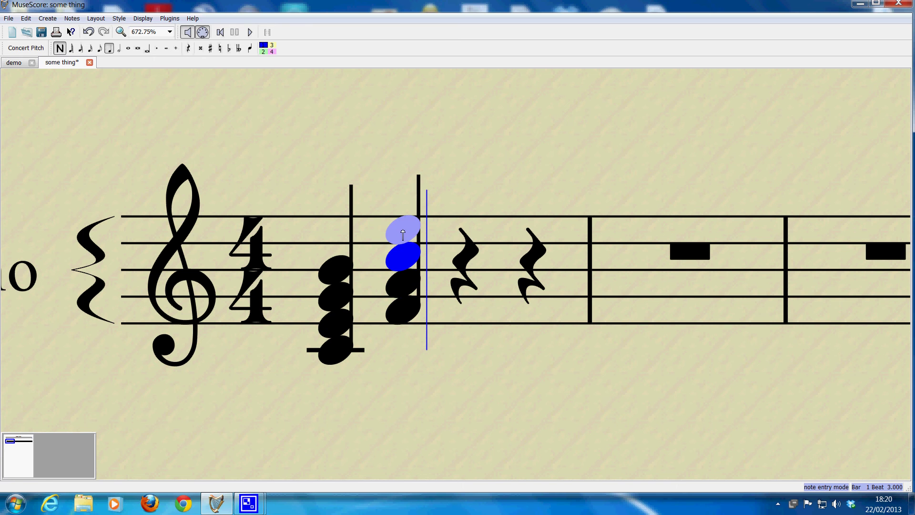
shift+click(403, 233)
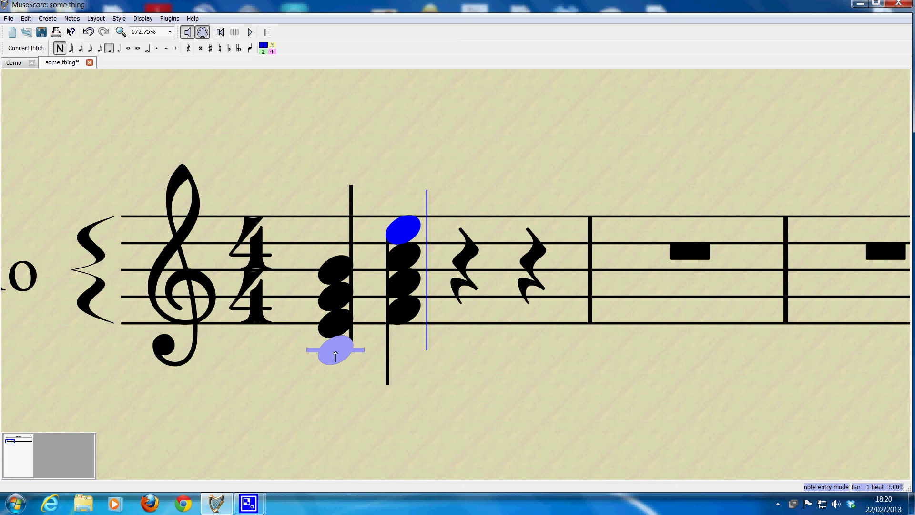
click(339, 356)
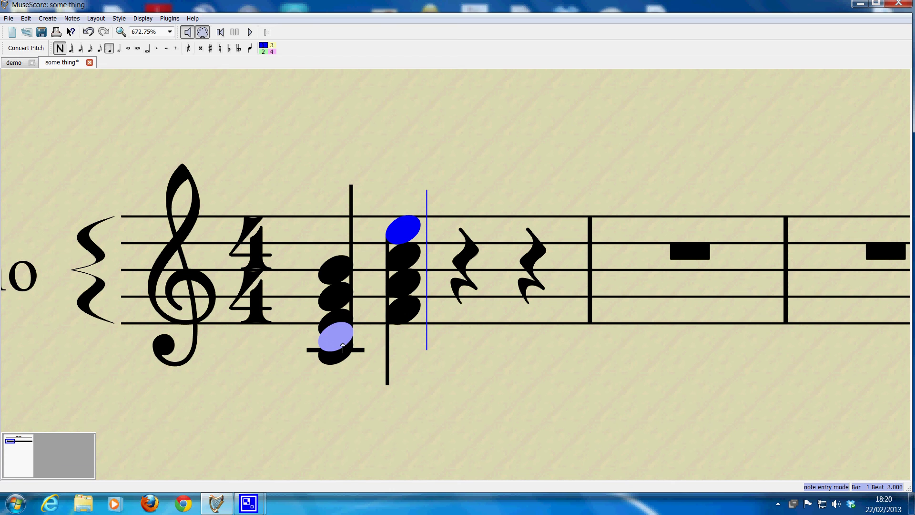
click(392, 236)
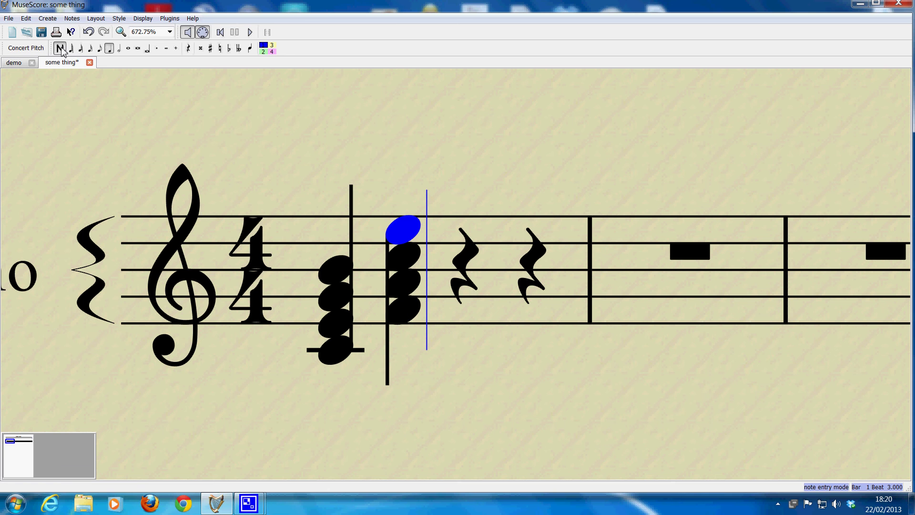
click(60, 48)
click(399, 260)
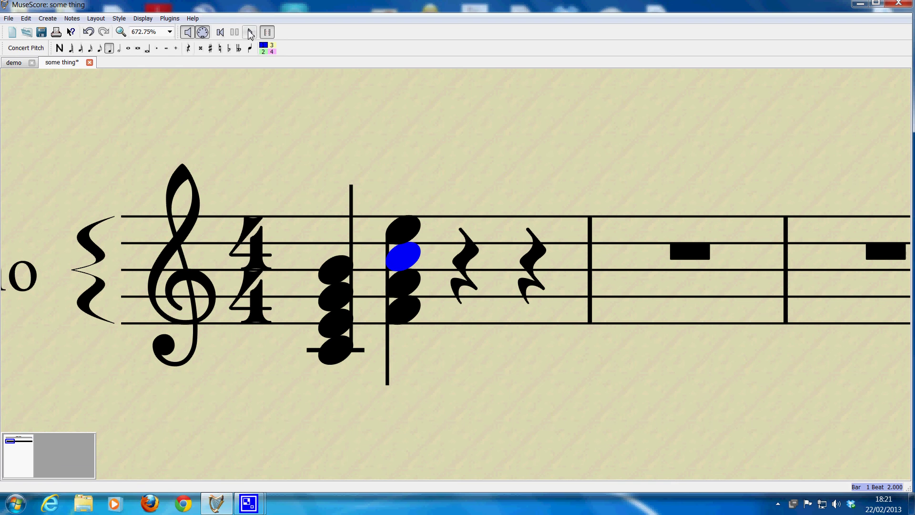
click(250, 33)
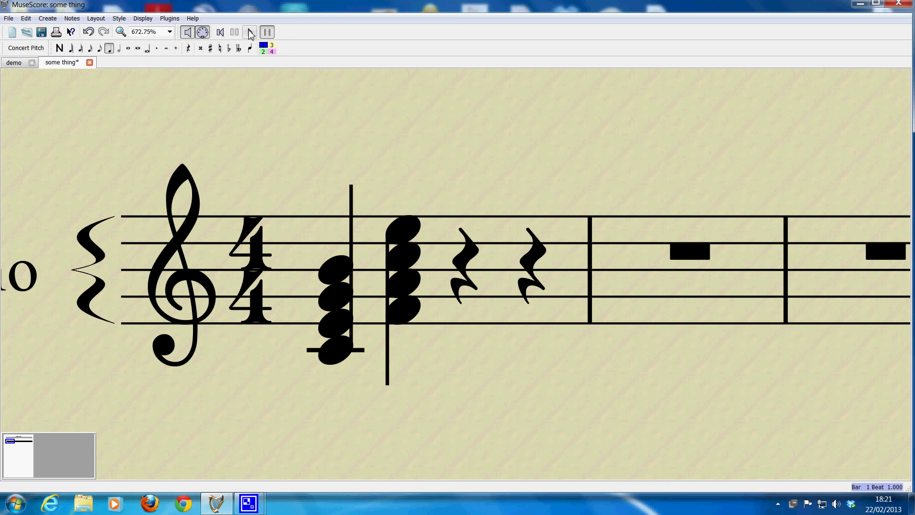
click(400, 231)
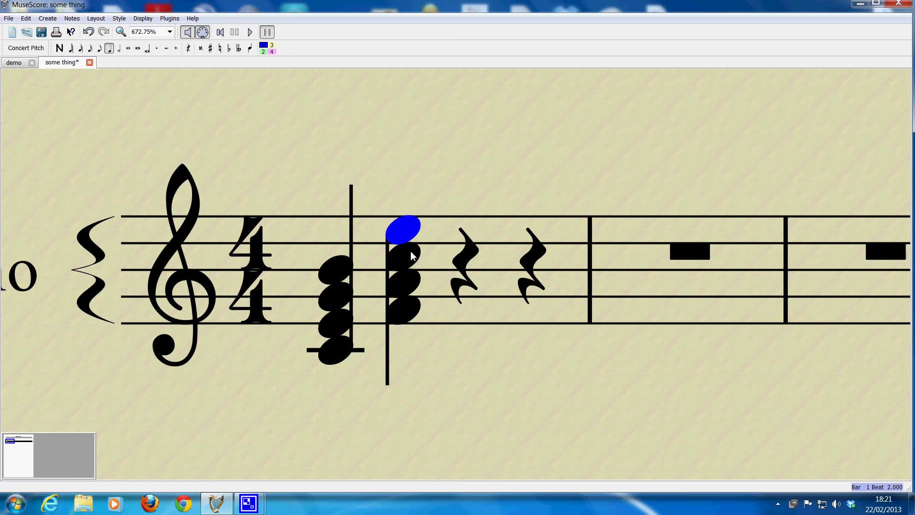
click(404, 256)
click(405, 282)
click(410, 314)
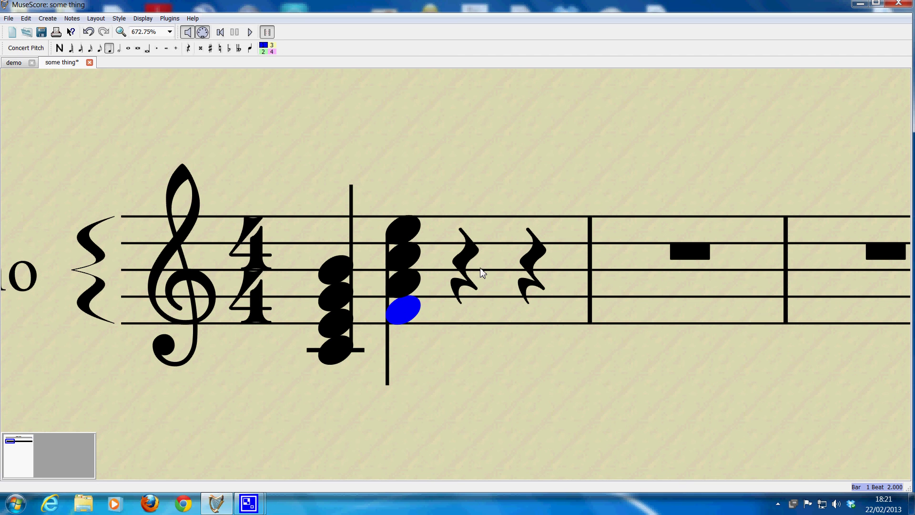
scroll(481, 272, down, 3)
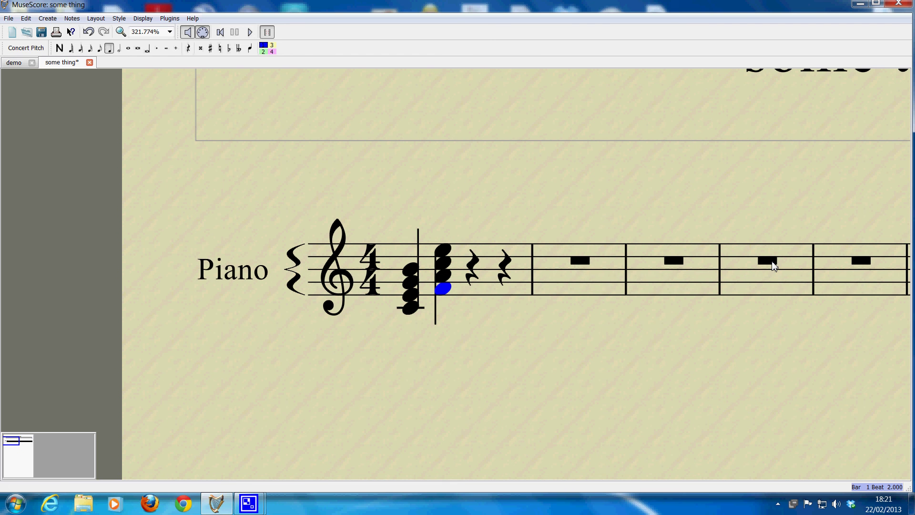
scroll(773, 265, up, 1)
scroll(772, 262, up, 1)
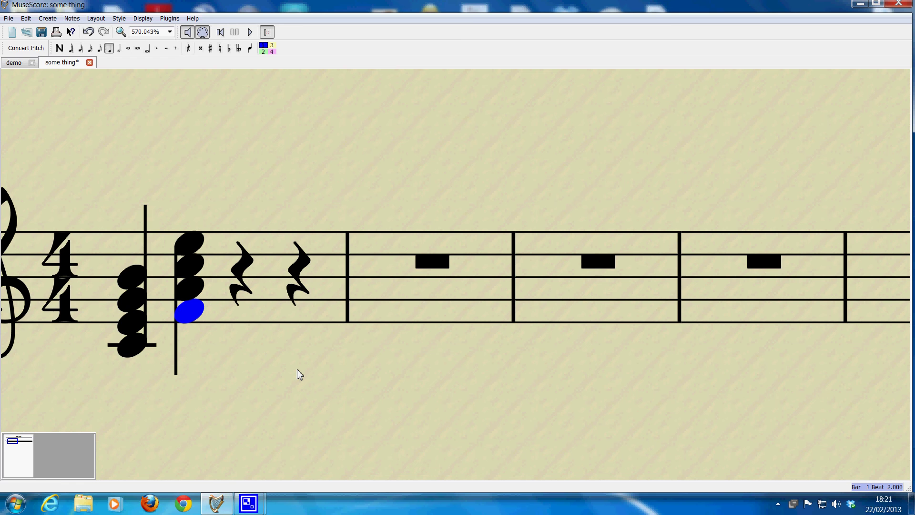
key(Left)
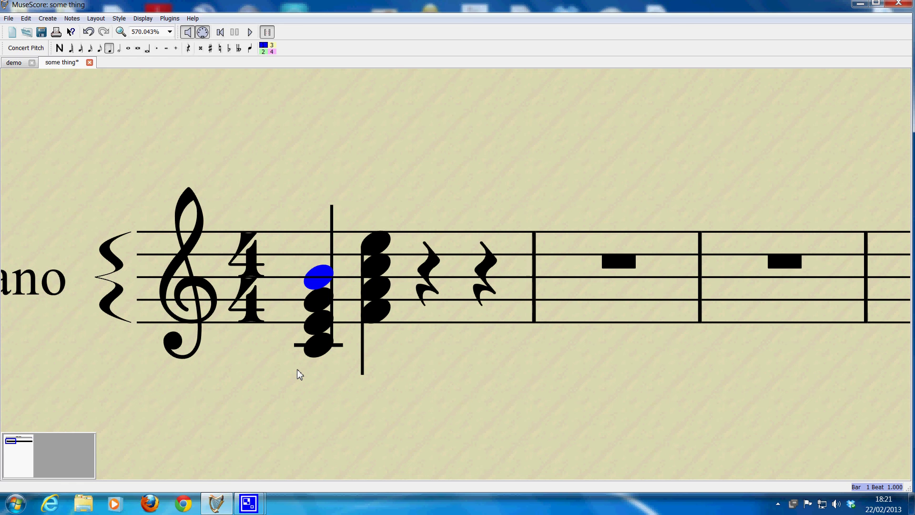
key(Right)
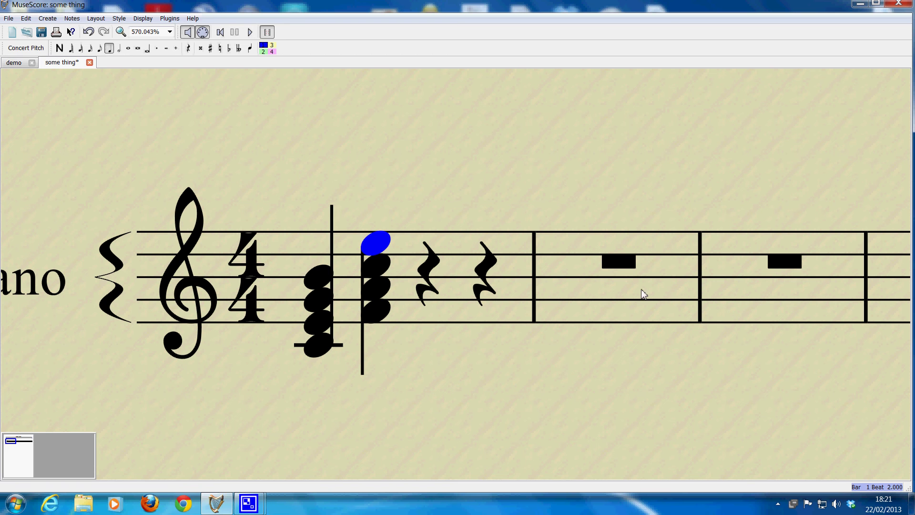
click(620, 263)
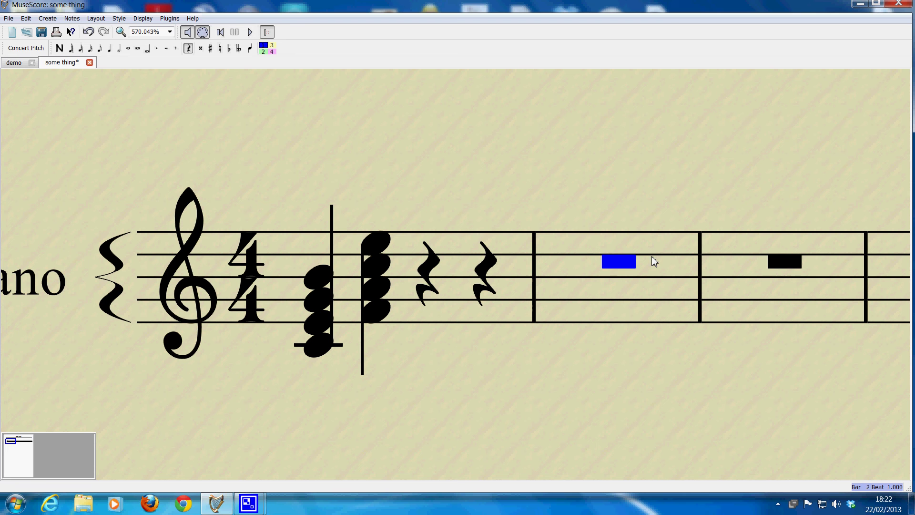
click(322, 328)
click(323, 307)
click(323, 286)
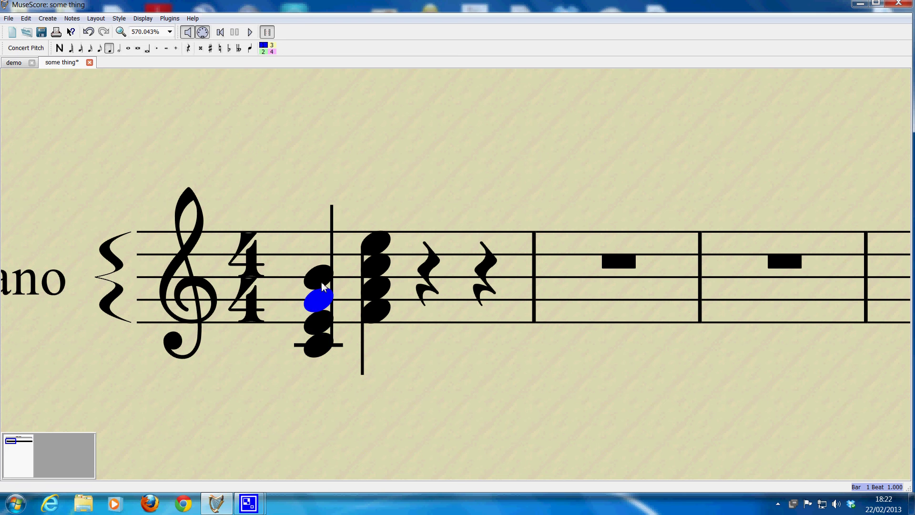
click(322, 286)
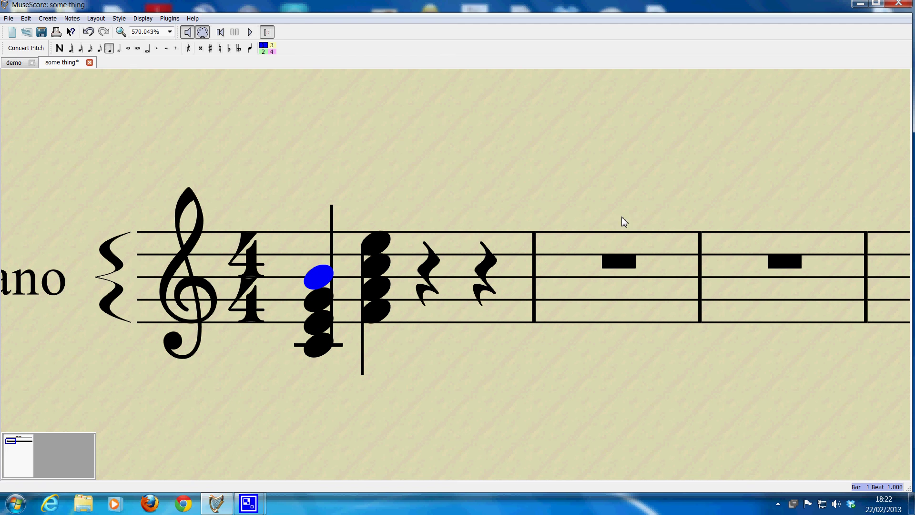
scroll(622, 216, down, 3)
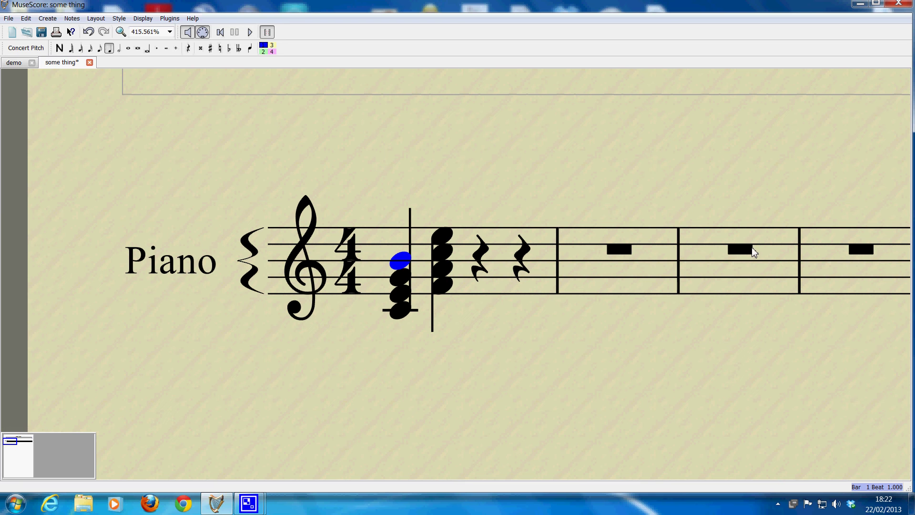
click(444, 269)
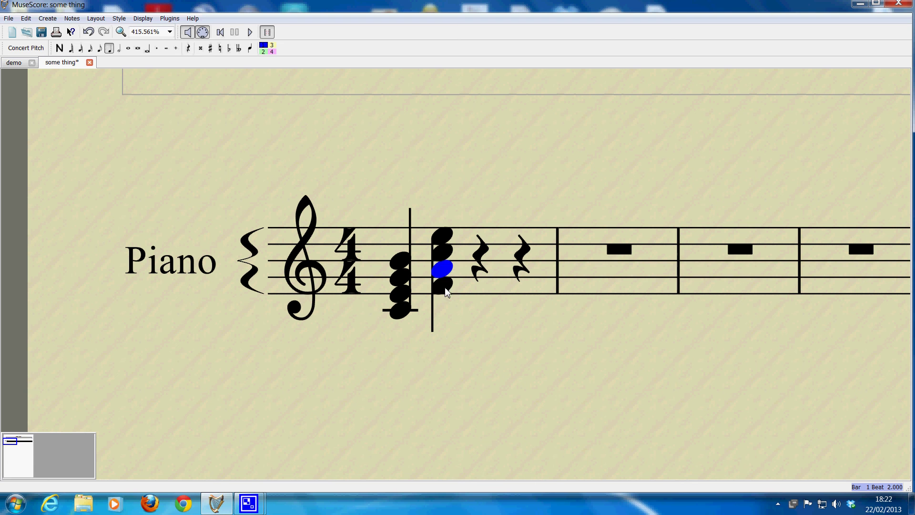
click(447, 251)
click(446, 237)
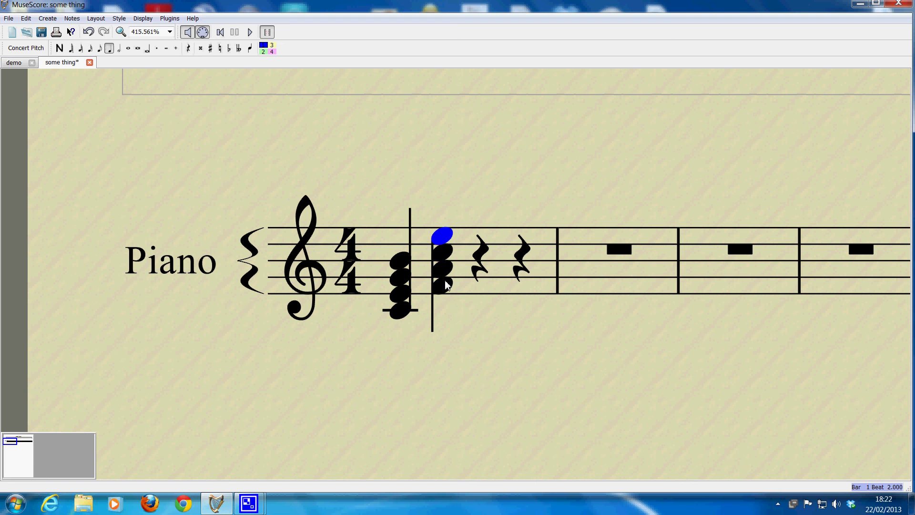
click(446, 285)
click(445, 236)
click(446, 251)
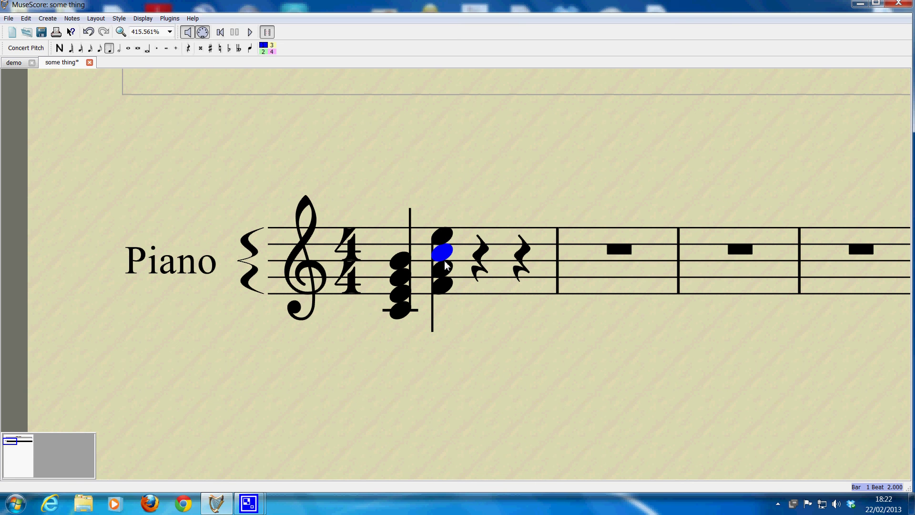
click(448, 285)
key(alt+Up)
key(alt+Up)
key(alt+Up)
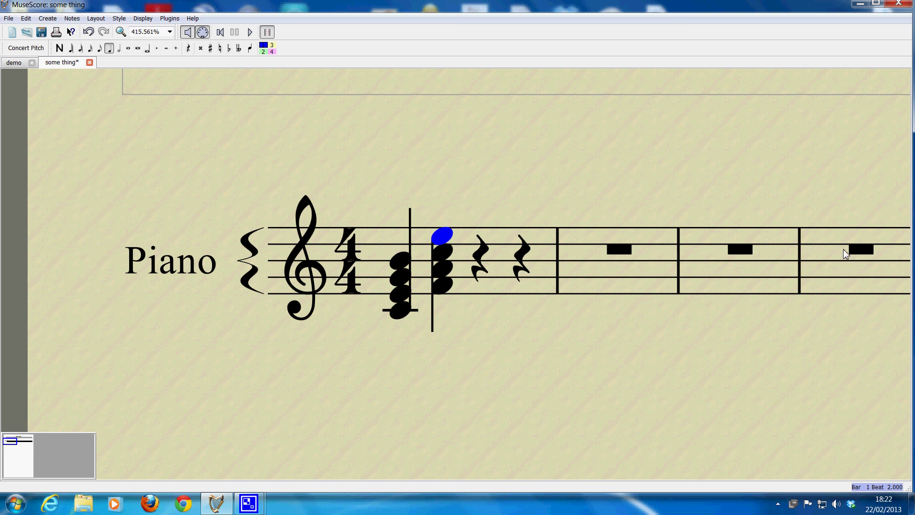
Enter a G–B–D–F quarter-note chord on beat 3 of bar 1 and play the score
click(482, 258)
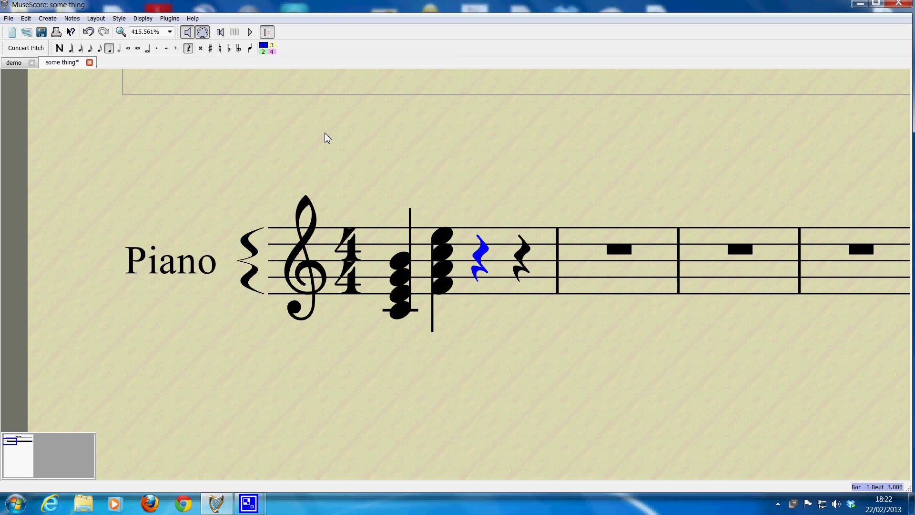
key(n)
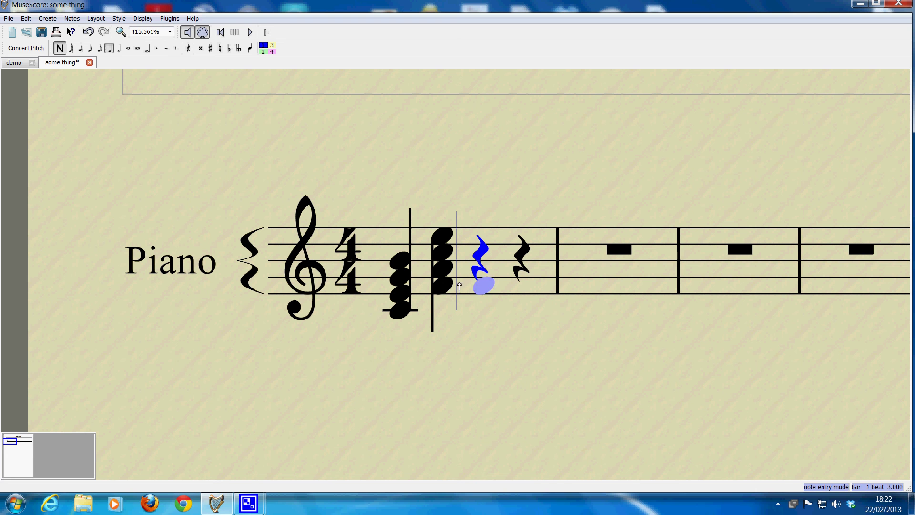
click(483, 281)
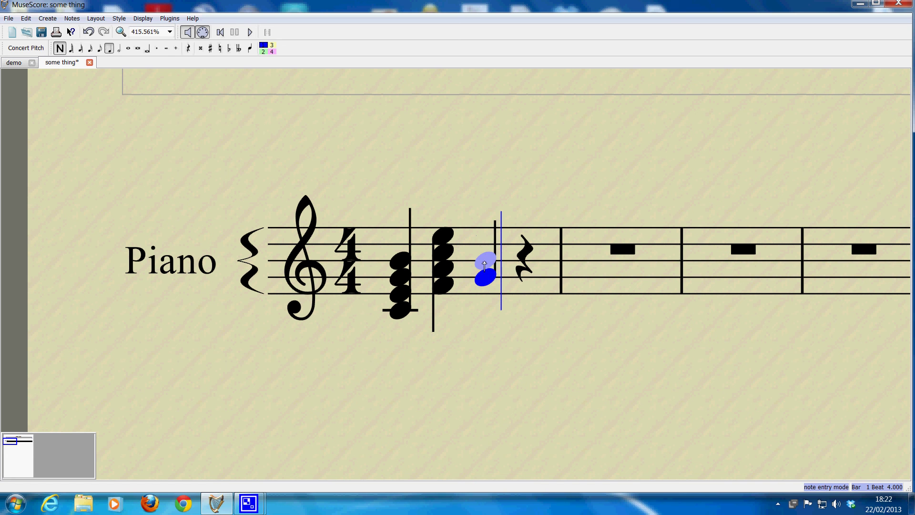
shift+click(485, 260)
shift+click(487, 244)
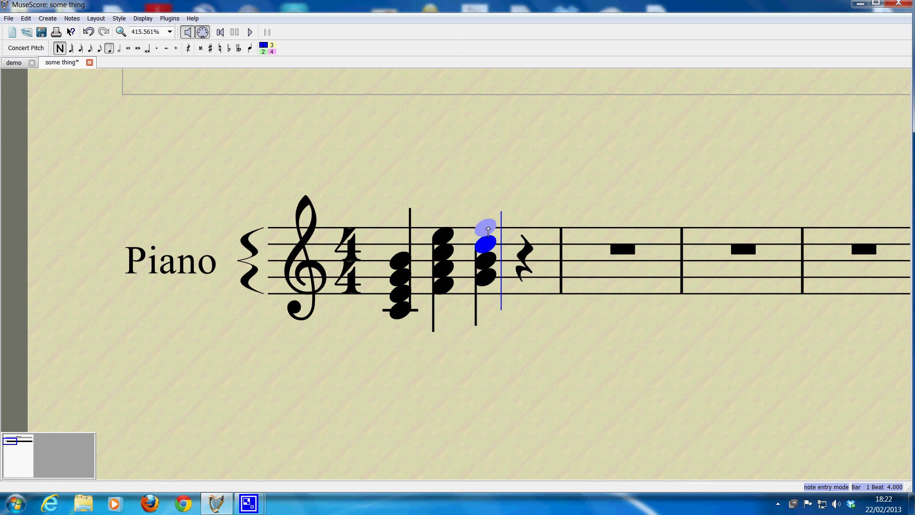
shift+click(488, 230)
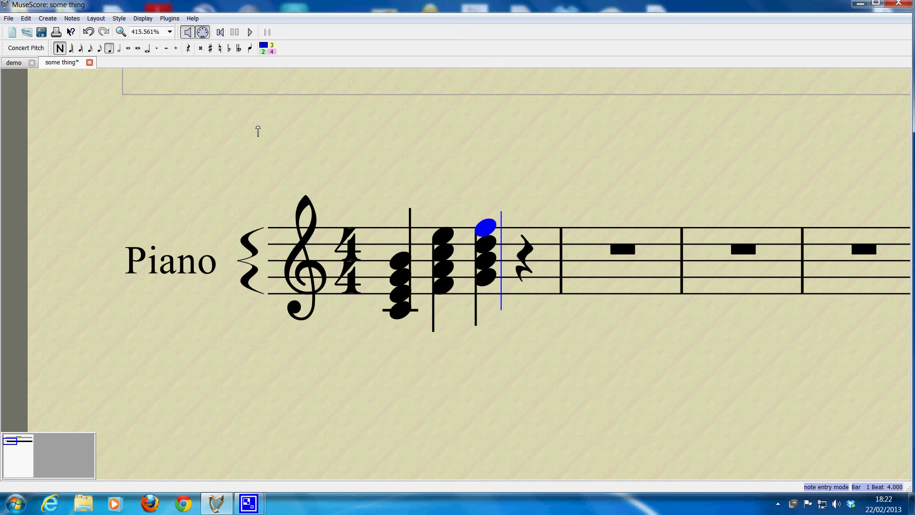
key(Escape)
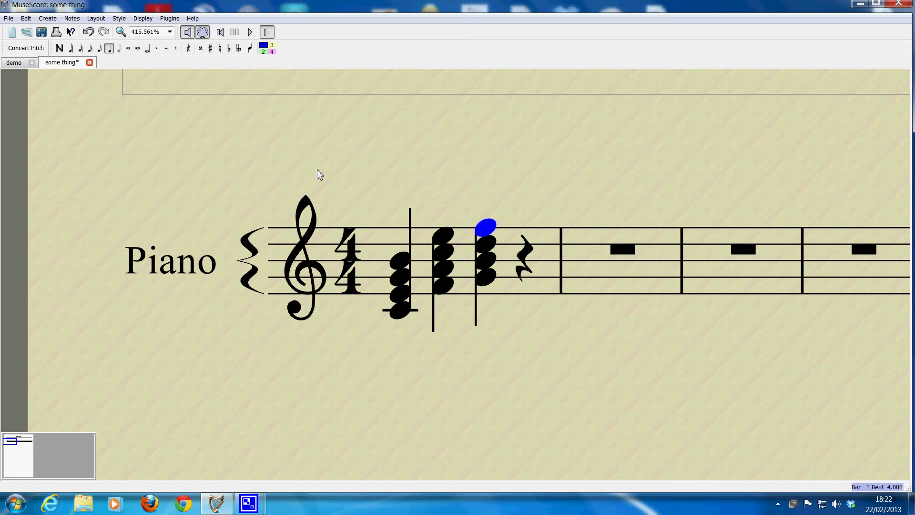
click(484, 246)
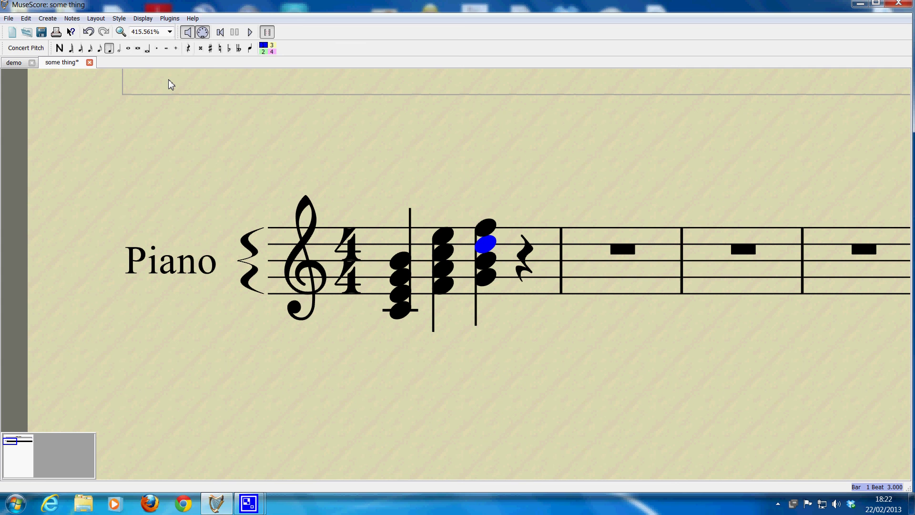
click(249, 32)
click(401, 278)
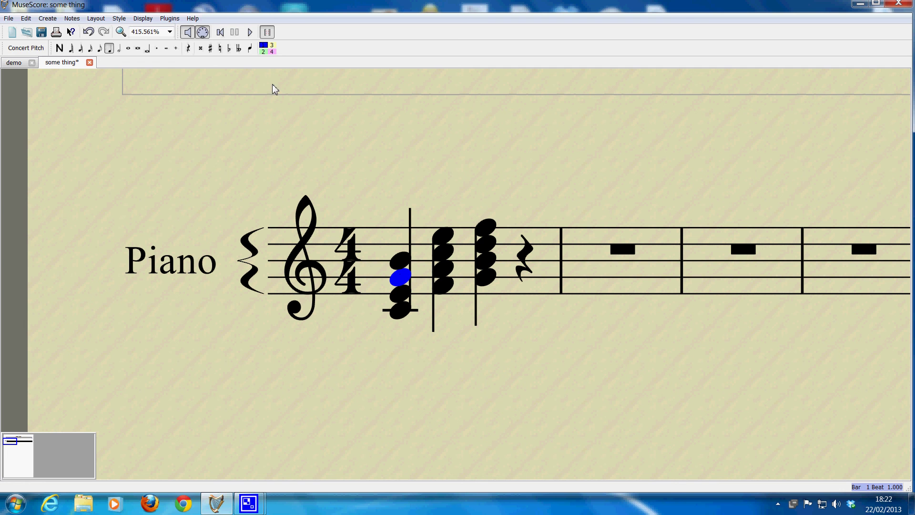
click(250, 33)
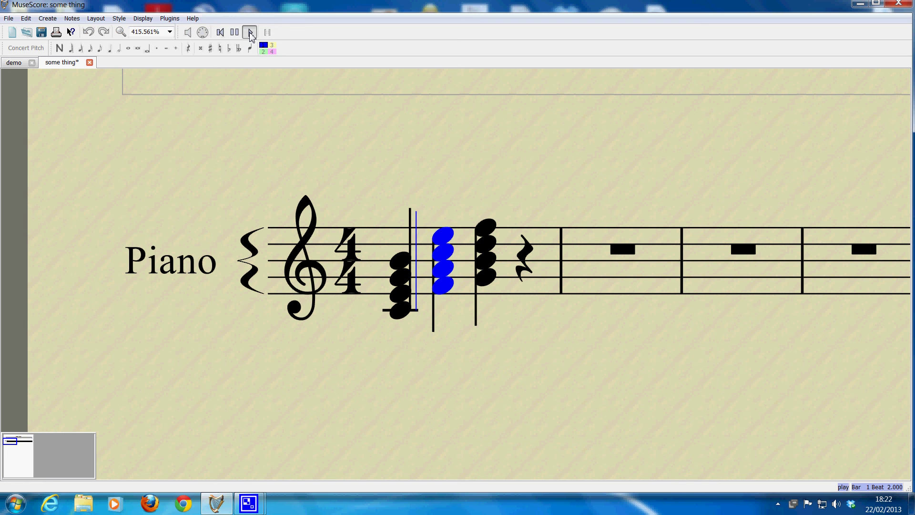
click(250, 32)
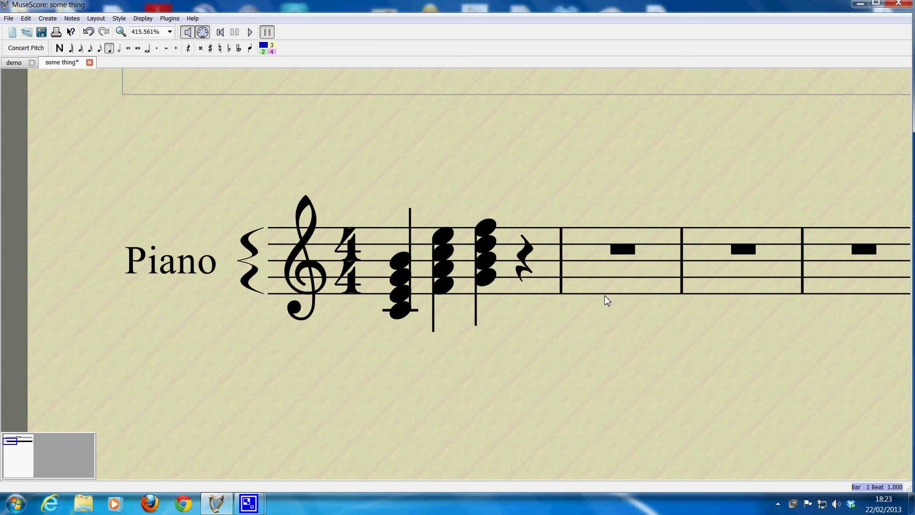
ctrl+scroll(605, 295, down, 1)
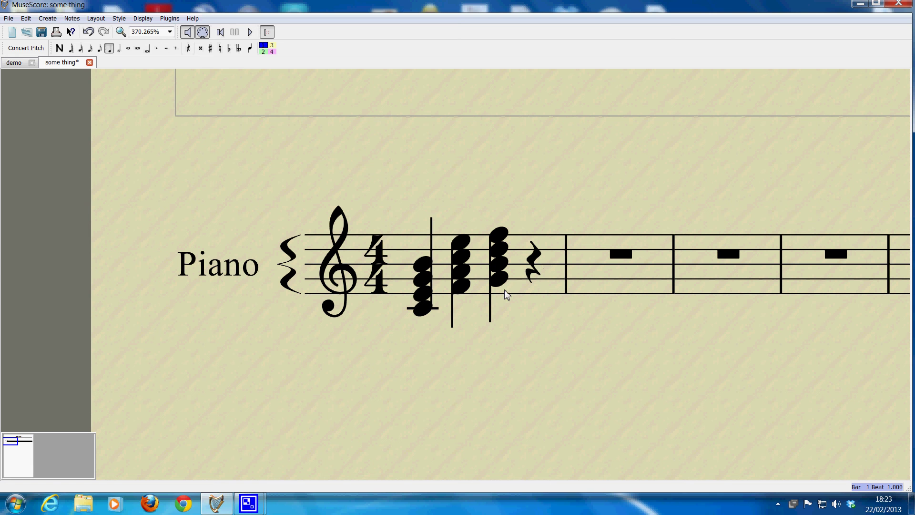
drag(510, 300, 470, 251)
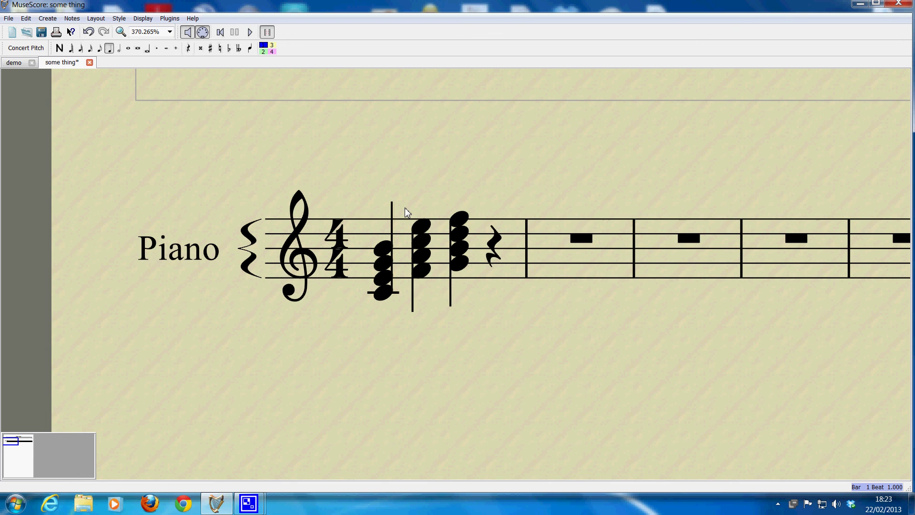
drag(405, 208, 418, 216)
Delete the second and third chords from bar 1
click(433, 235)
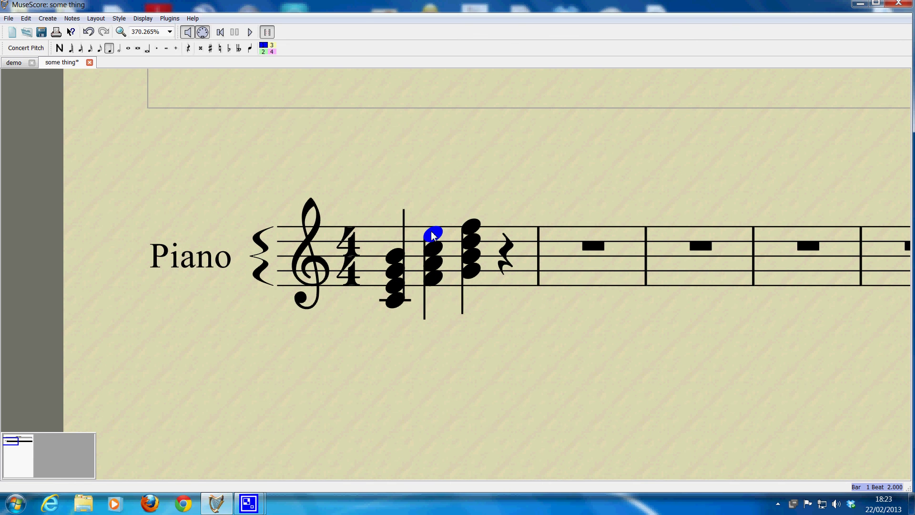
shift+click(433, 234)
key(shift+Right)
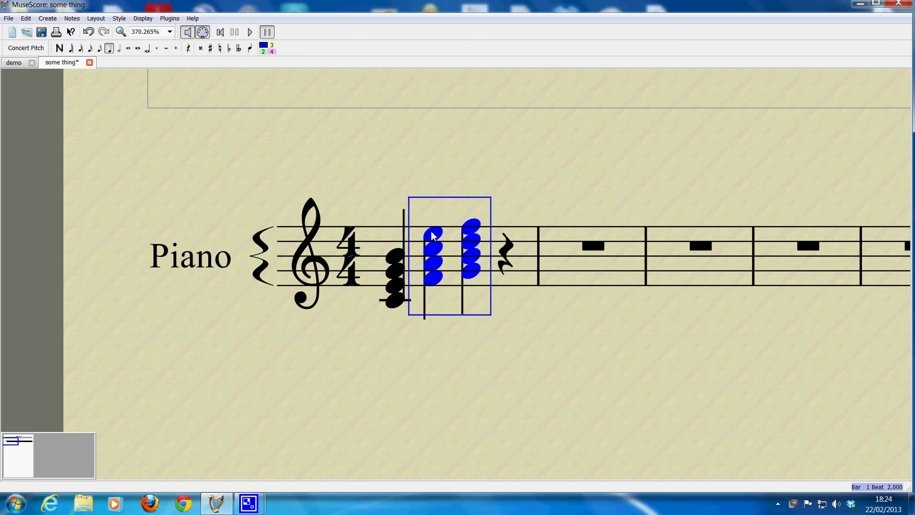
key(Delete)
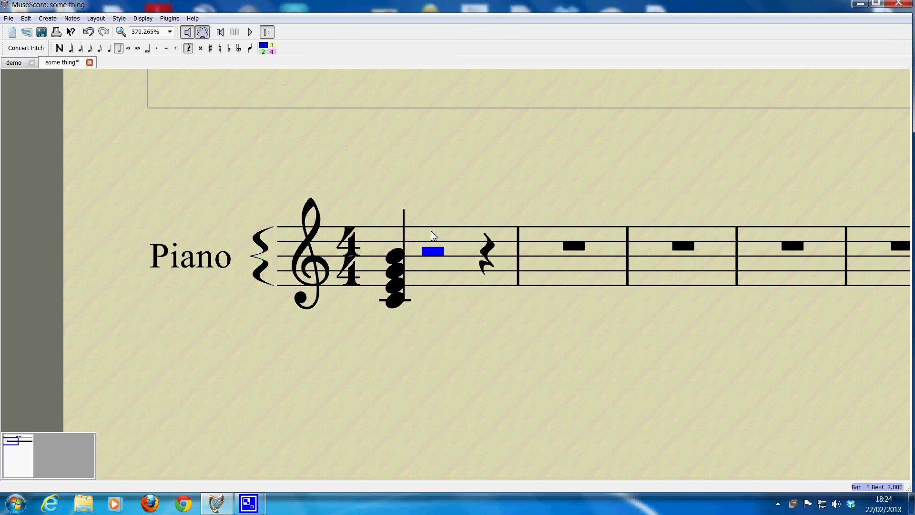
Delete the first chord's three upper notes, leaving only the low C
click(399, 259)
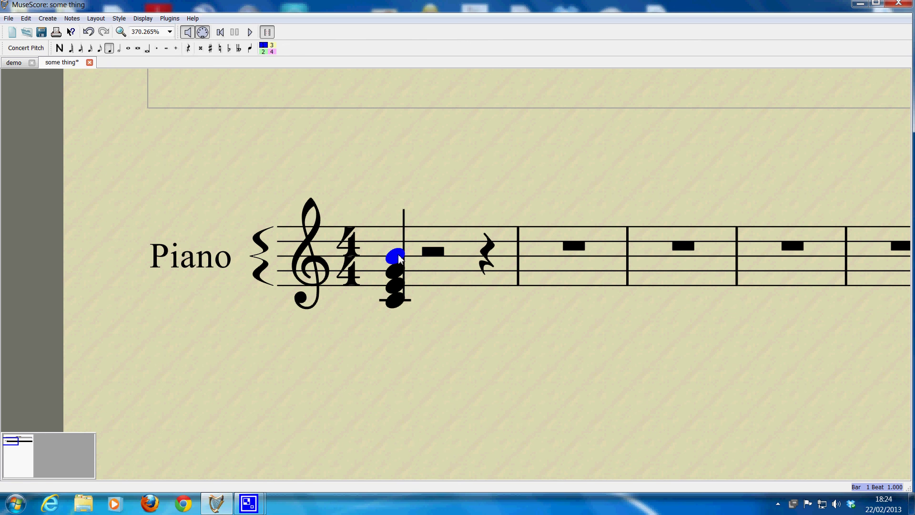
key(Delete)
click(399, 273)
key(Delete)
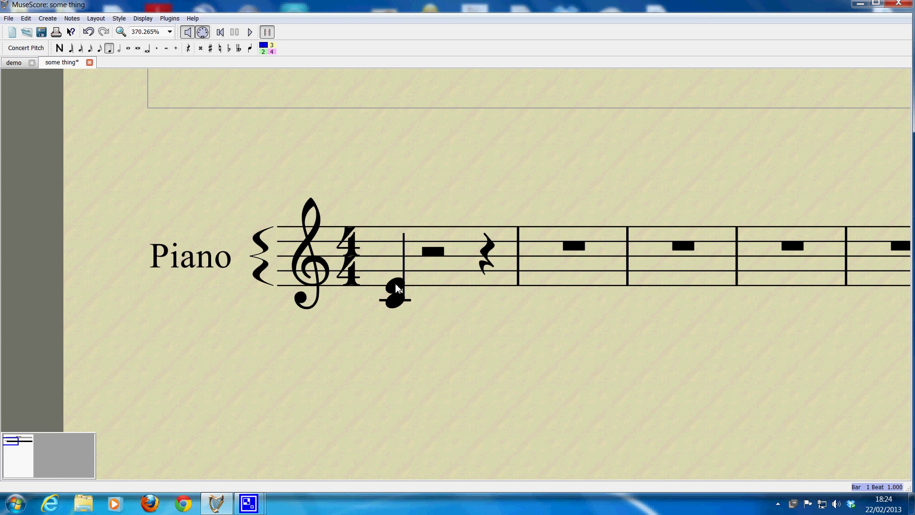
click(396, 288)
key(Delete)
Add quarter notes E on beat 2 and B on beat 3 of bar 1
click(60, 48)
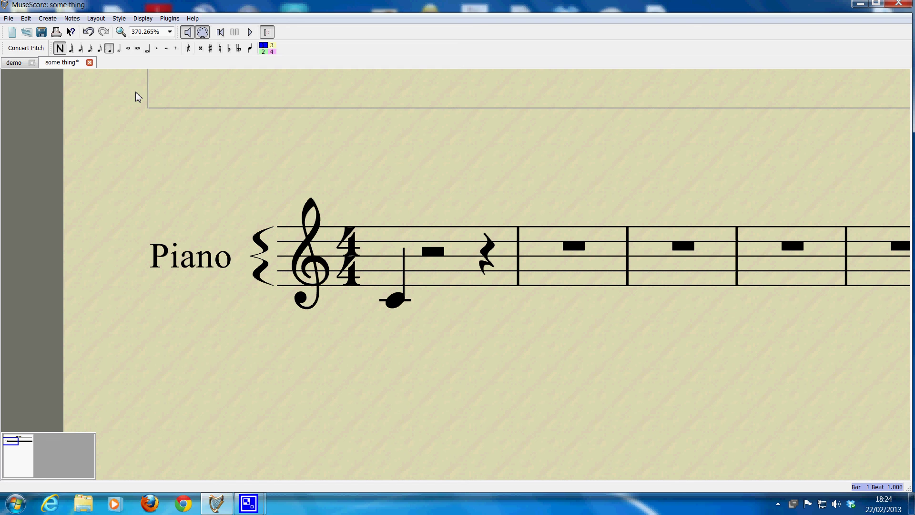
click(429, 286)
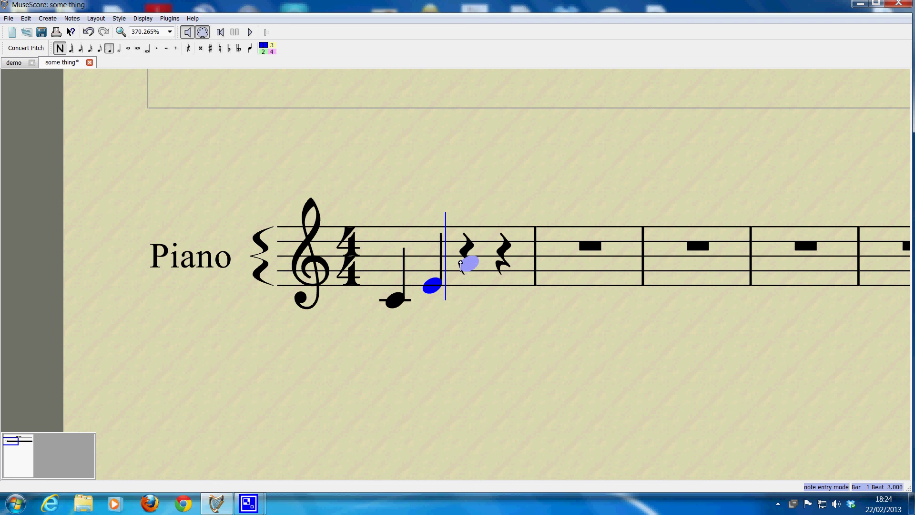
click(461, 257)
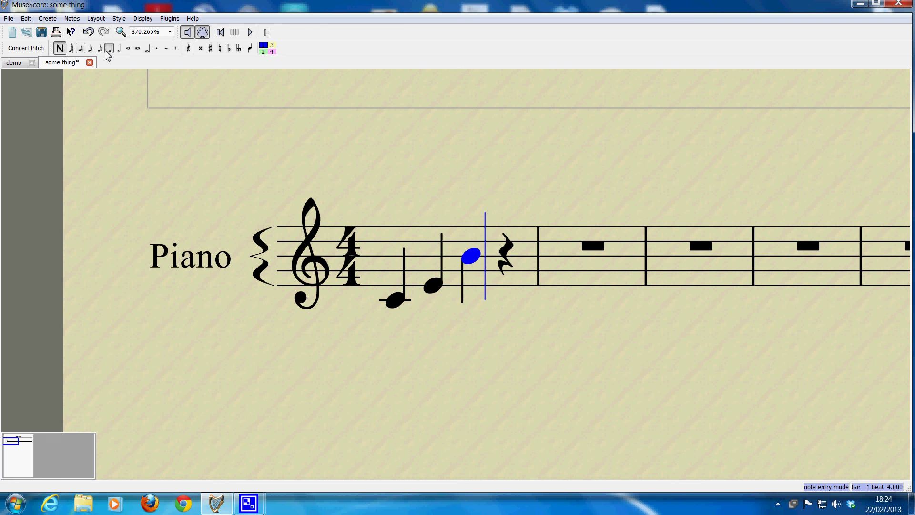
click(60, 48)
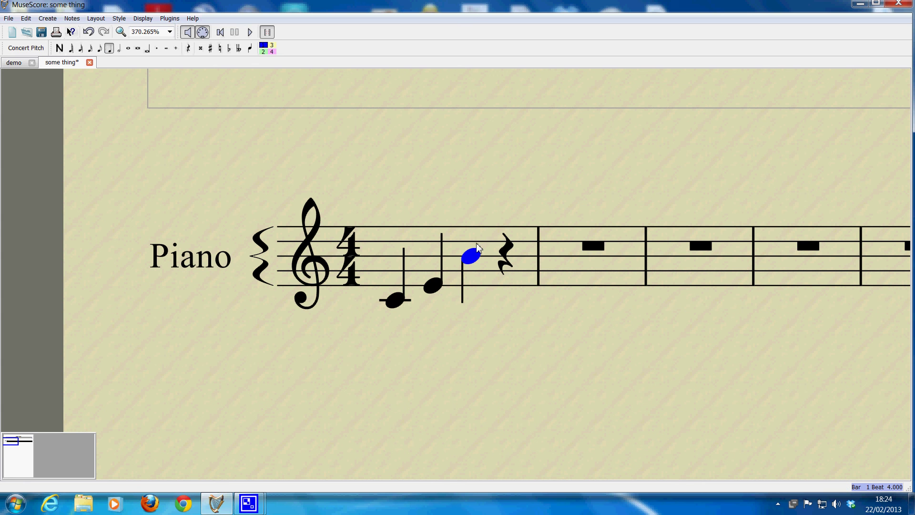
Split the beat-4 rest into eighths and enter eighth notes G and E
key(Right)
click(99, 49)
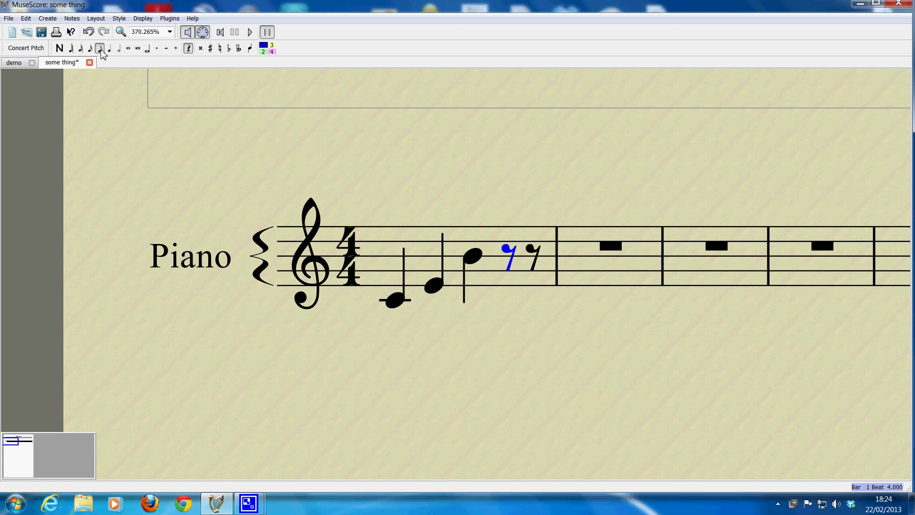
click(63, 49)
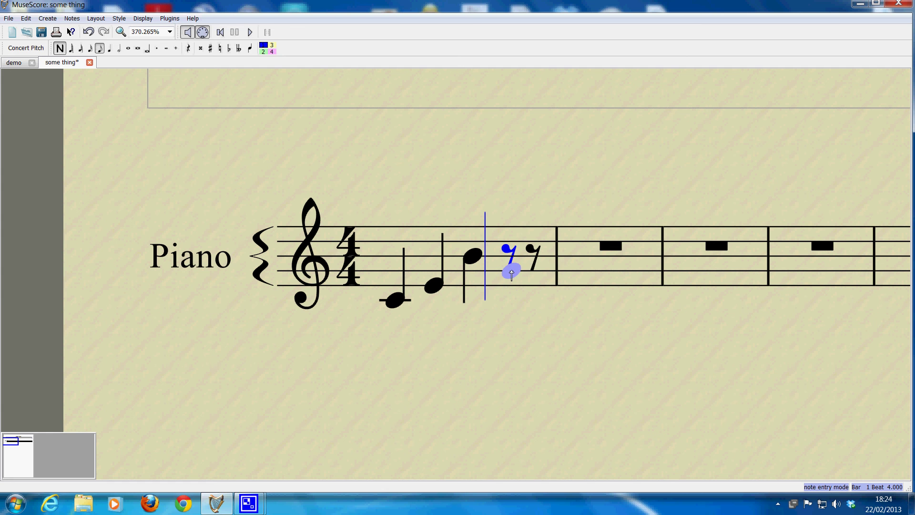
click(512, 272)
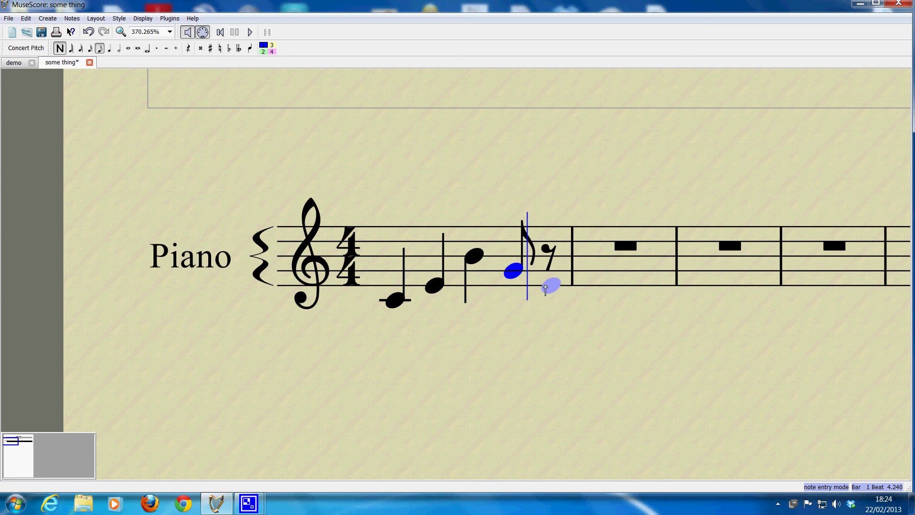
click(549, 286)
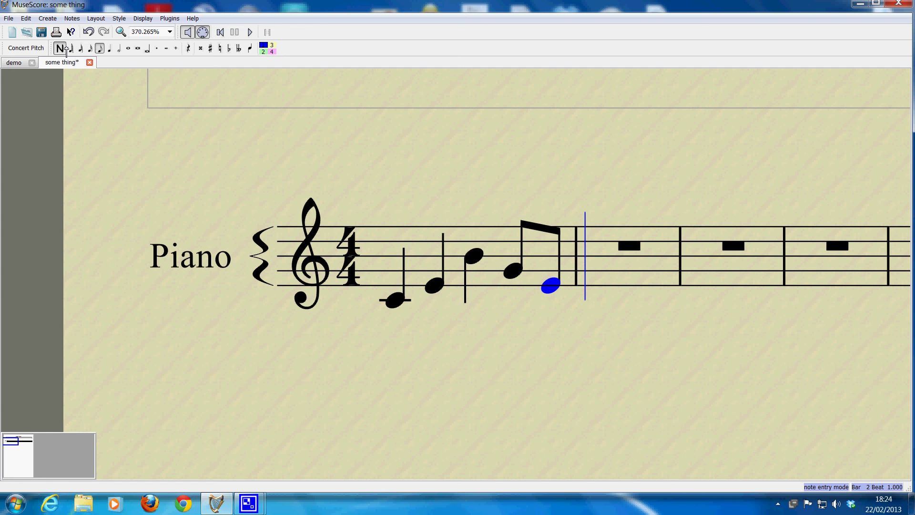
click(64, 49)
Play bar 1 back starting from the opening low C, then stop
click(394, 300)
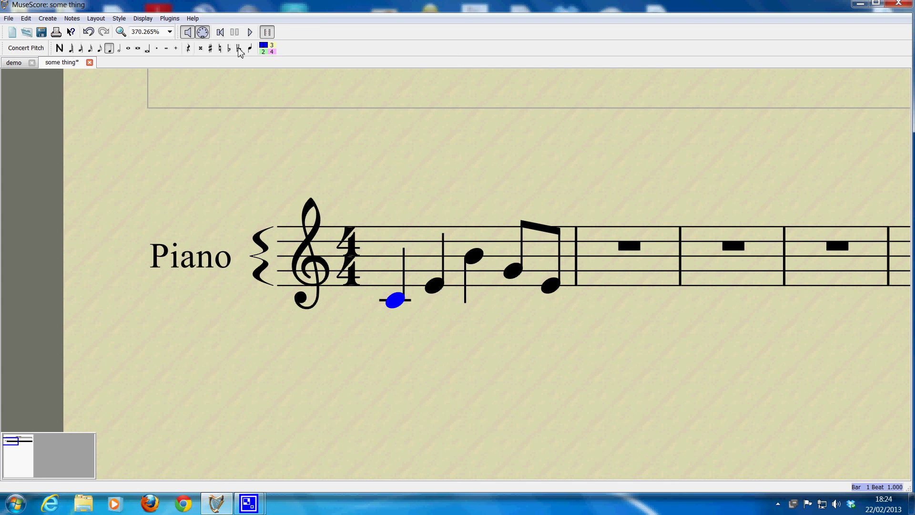
click(249, 32)
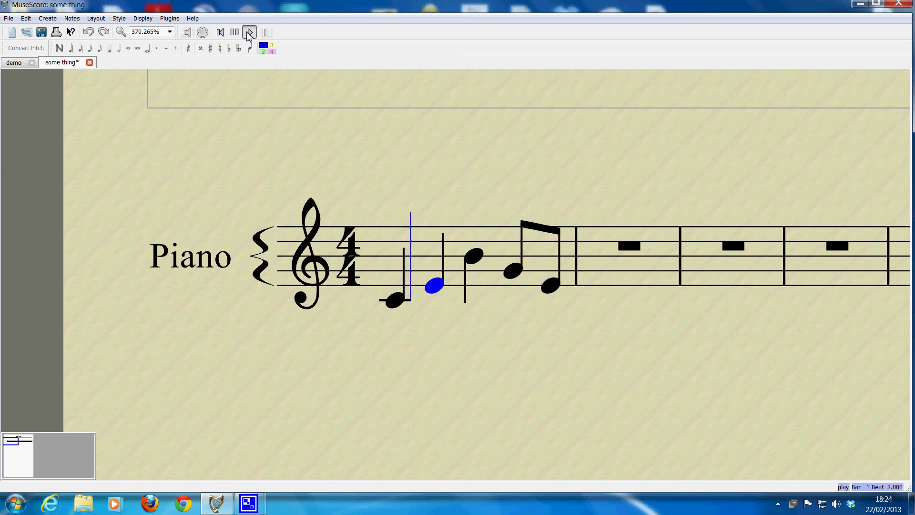
click(249, 31)
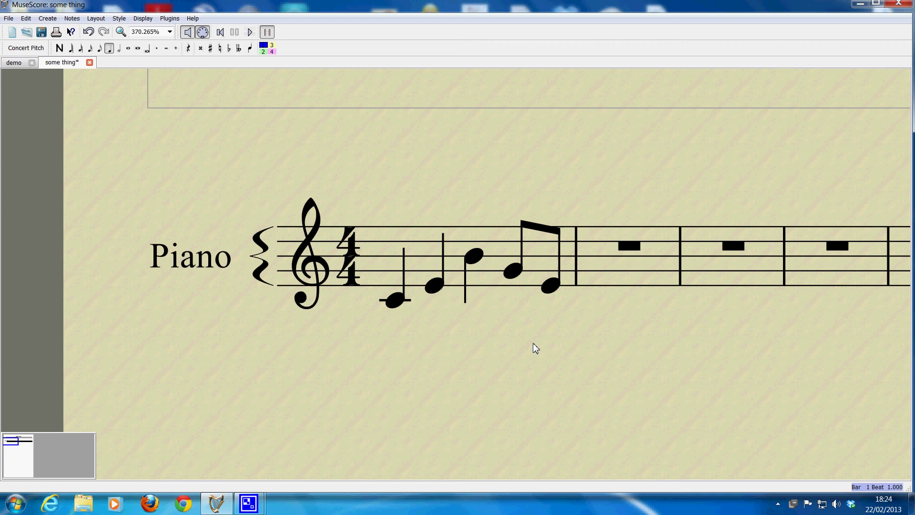
Copy bar 1's C, E, B, G, E melody and paste it into bar 2
drag(370, 347, 151, 342)
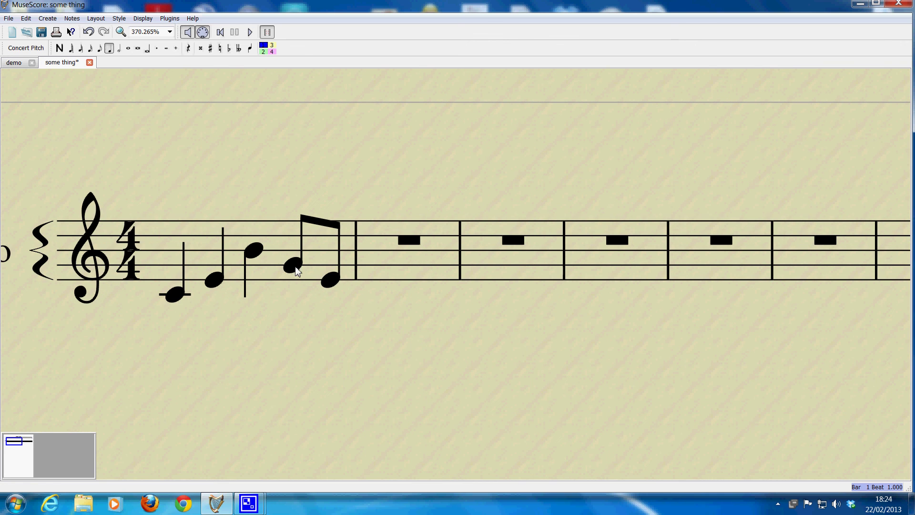
click(172, 300)
key(shift+Right)
key(shift+Right)
key(shift+Right)
key(shift+Right)
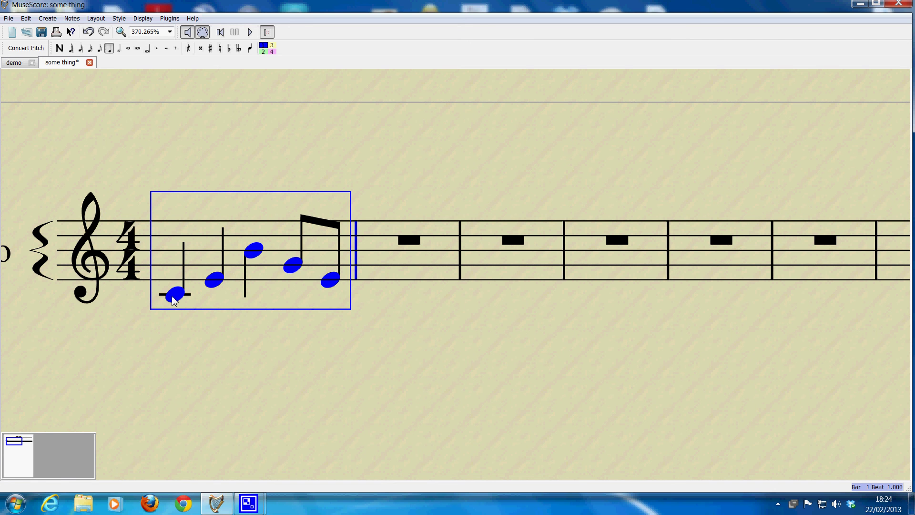
click(24, 19)
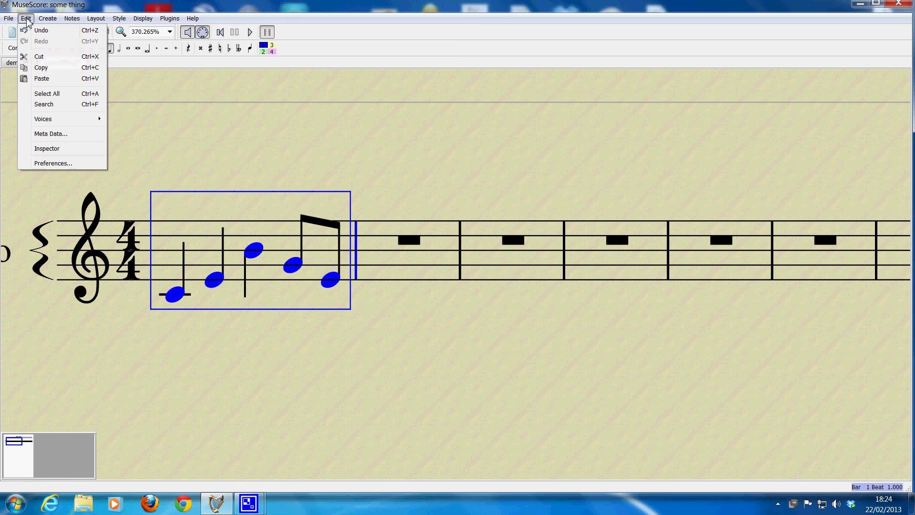
click(49, 71)
click(398, 239)
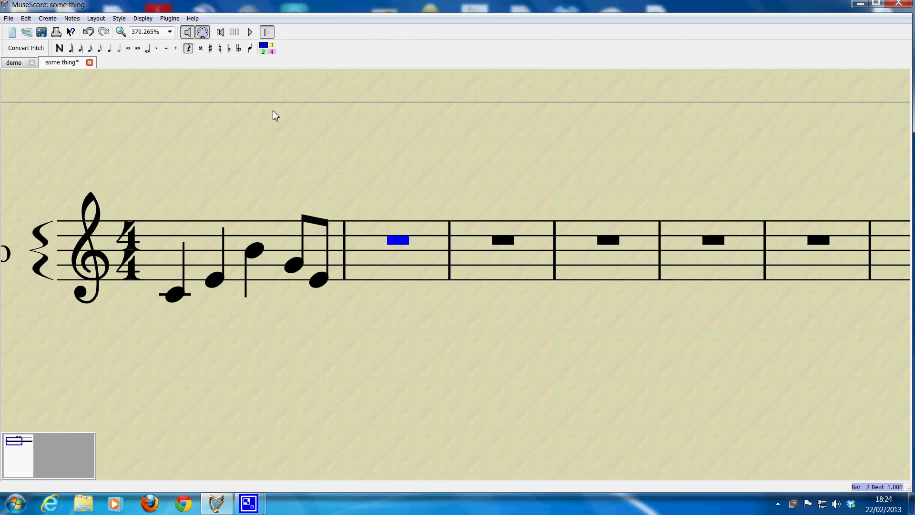
click(25, 18)
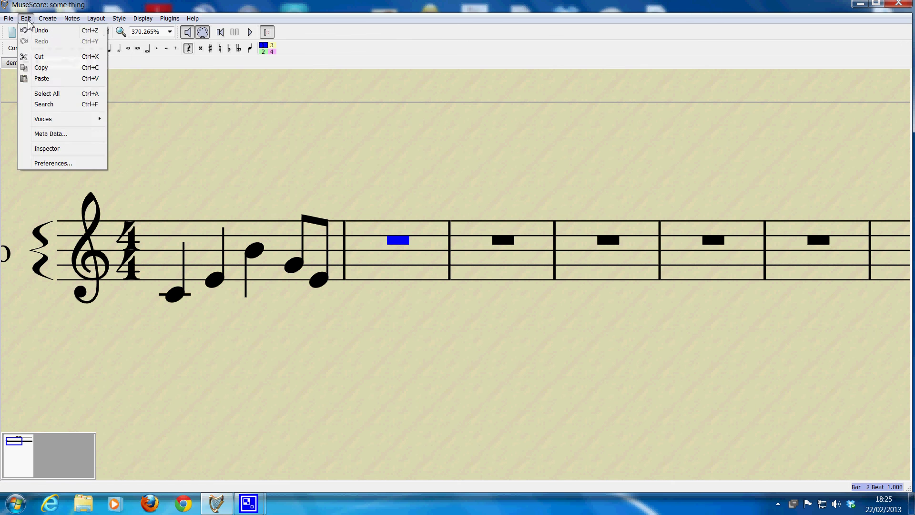
click(56, 81)
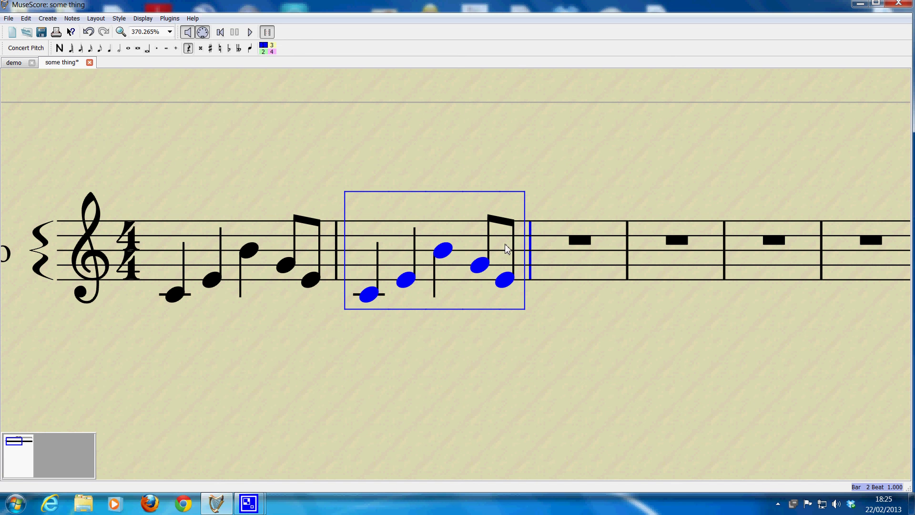
click(580, 241)
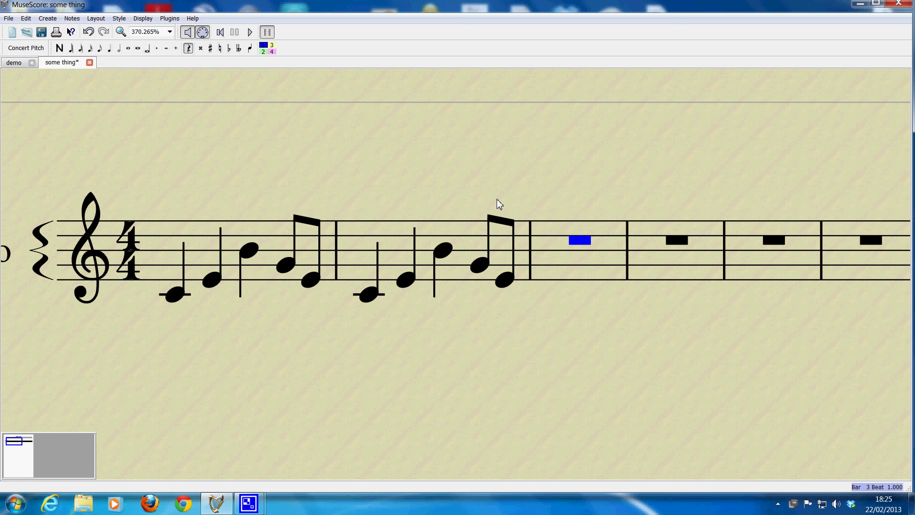
Paste the copied pattern into bar 3 and transpose it up to start on F
click(27, 19)
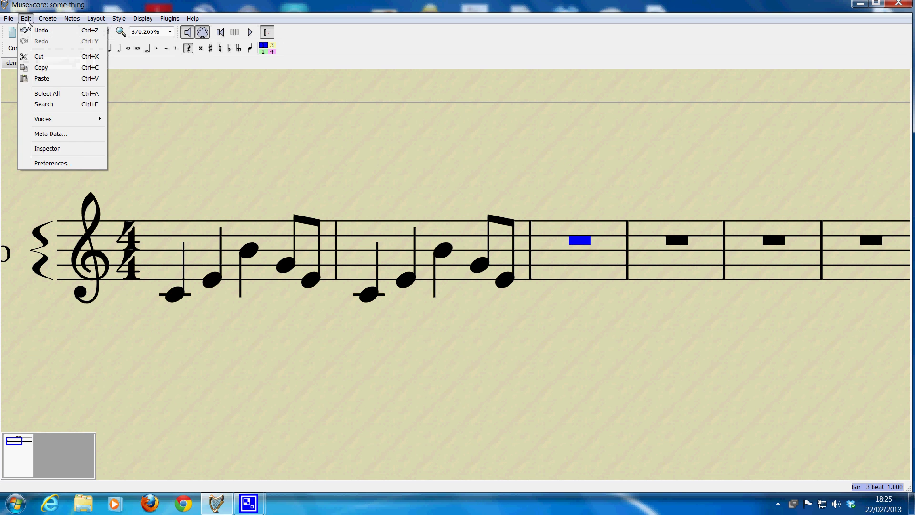
click(59, 82)
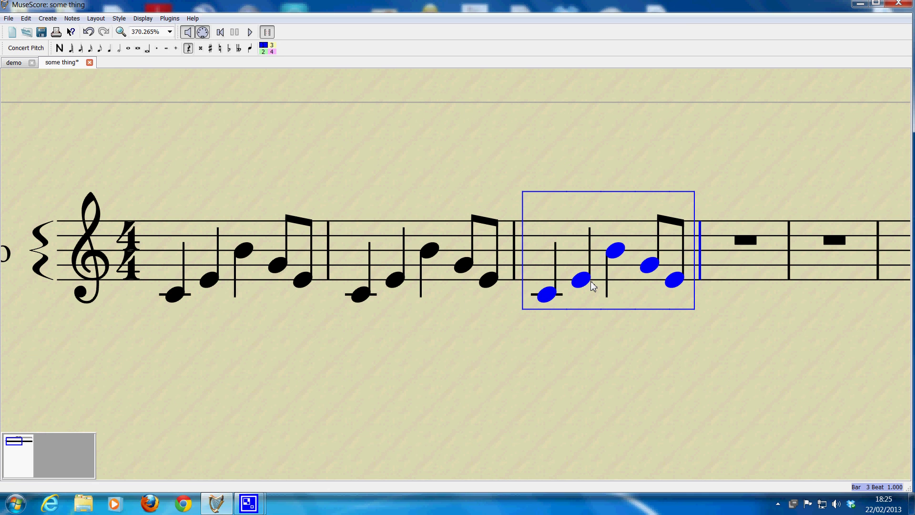
key(Up)
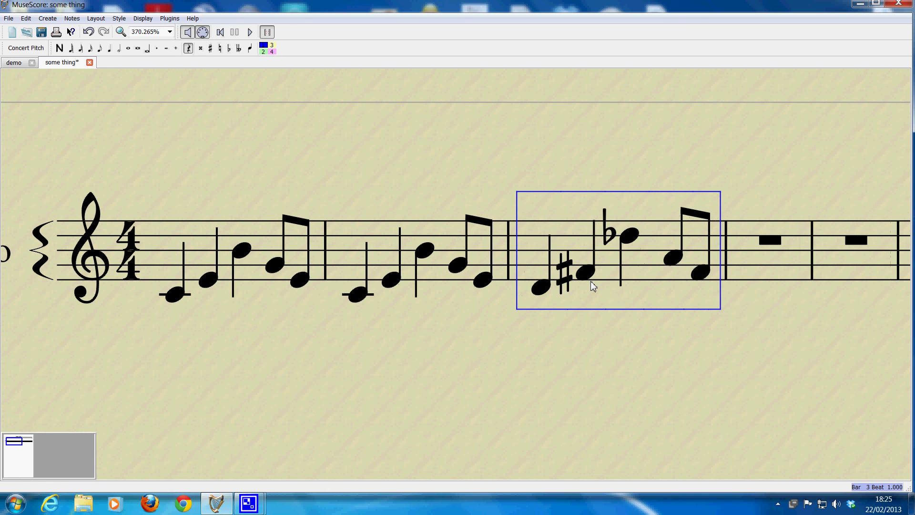
key(Up)
key(Up)
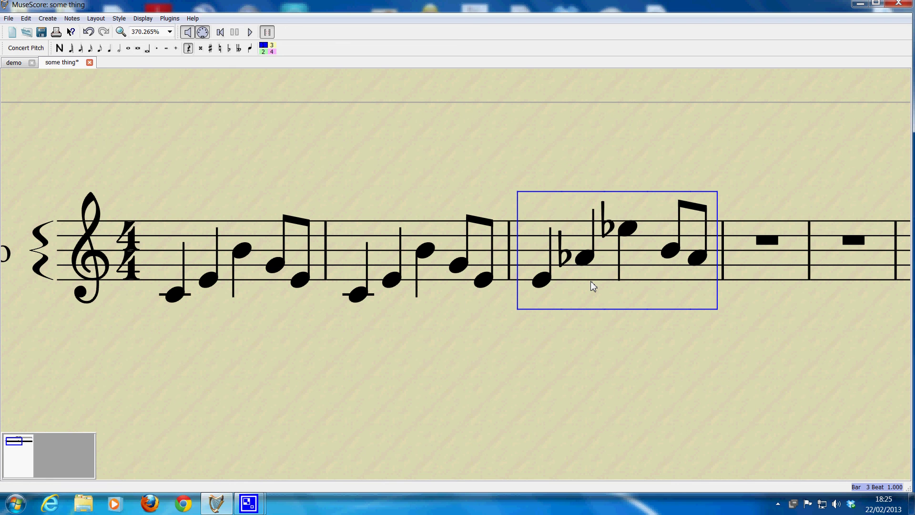
key(Up)
key(Up)
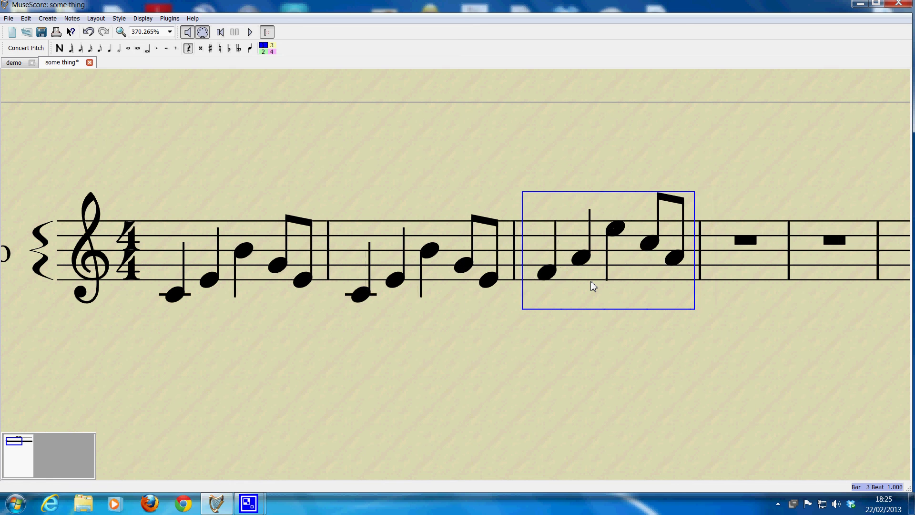
key(Up)
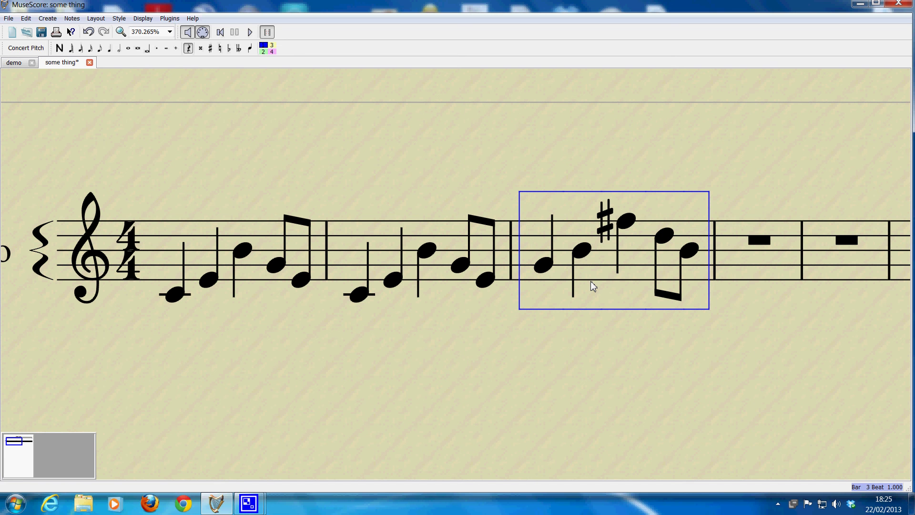
key(Down)
key(Down)
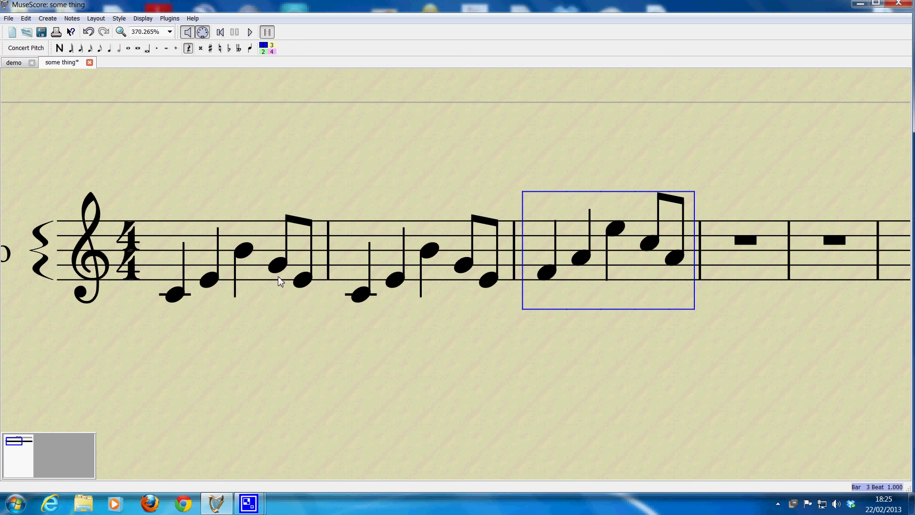
Play the score back from bar 1's first note, then stop playback
click(171, 293)
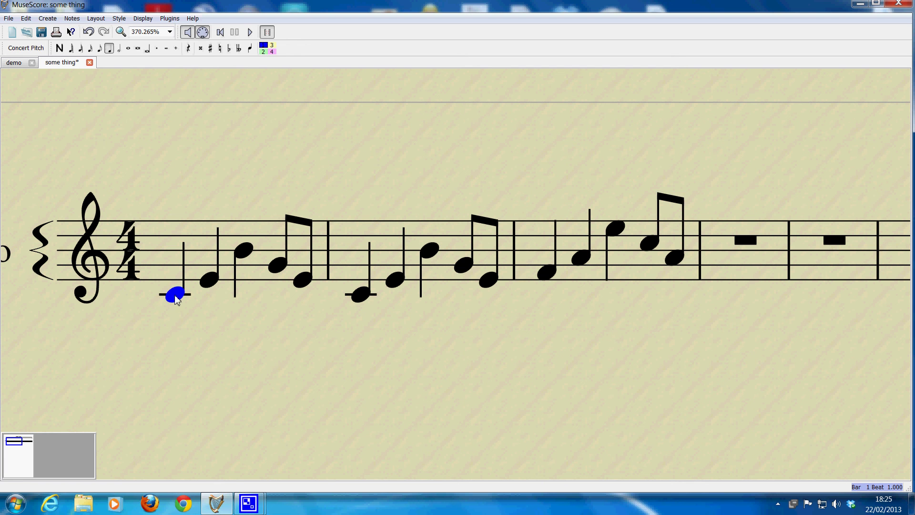
click(250, 32)
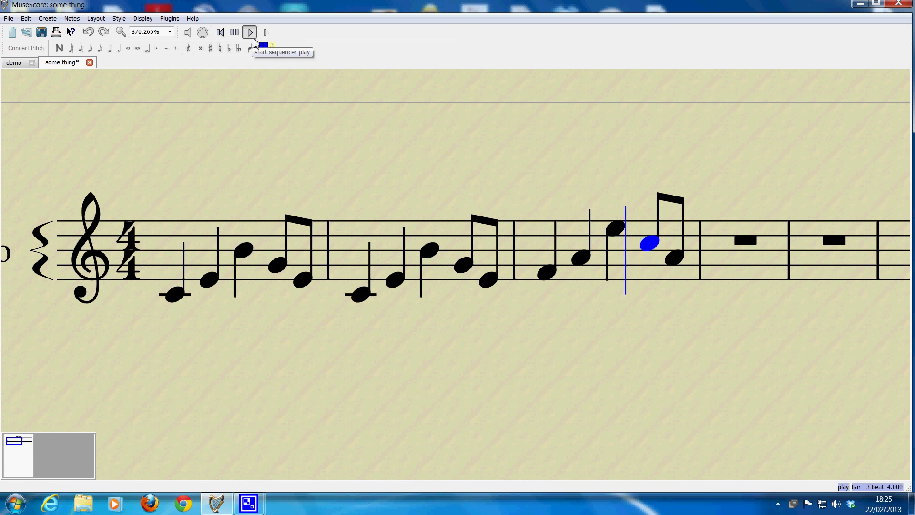
key(space)
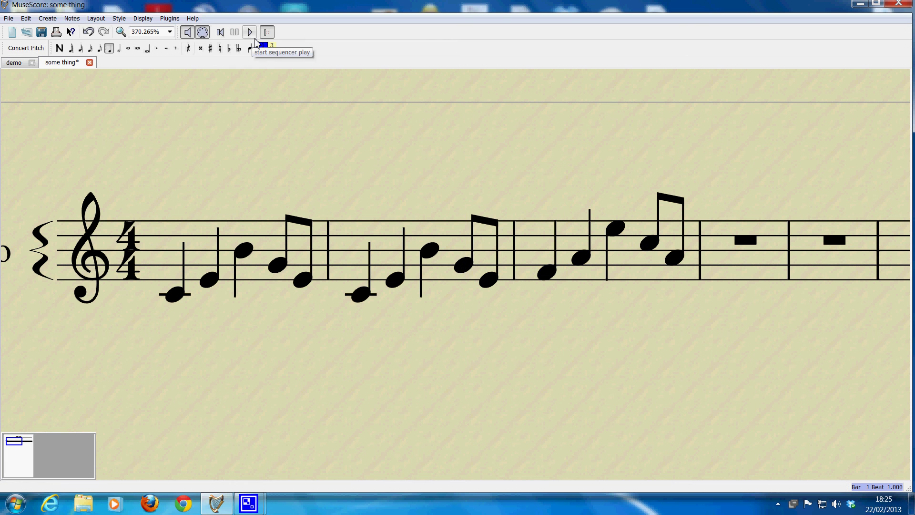
Paste the pattern into bar 4, raise it to start on G, and make the F-sharp a plain F
click(747, 242)
right_click(746, 240)
click(774, 282)
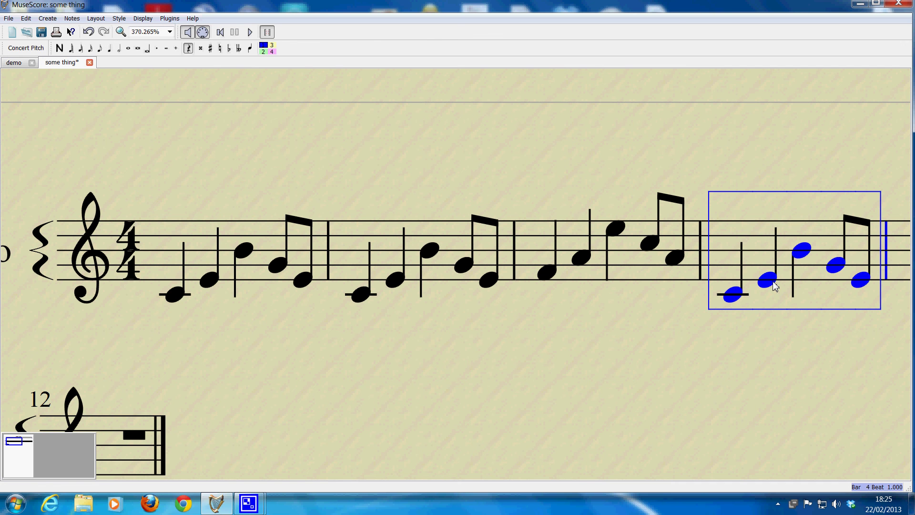
key(Up)
key(Up)
key(Up)
key(Up)
key(Up)
key(Up)
key(Up)
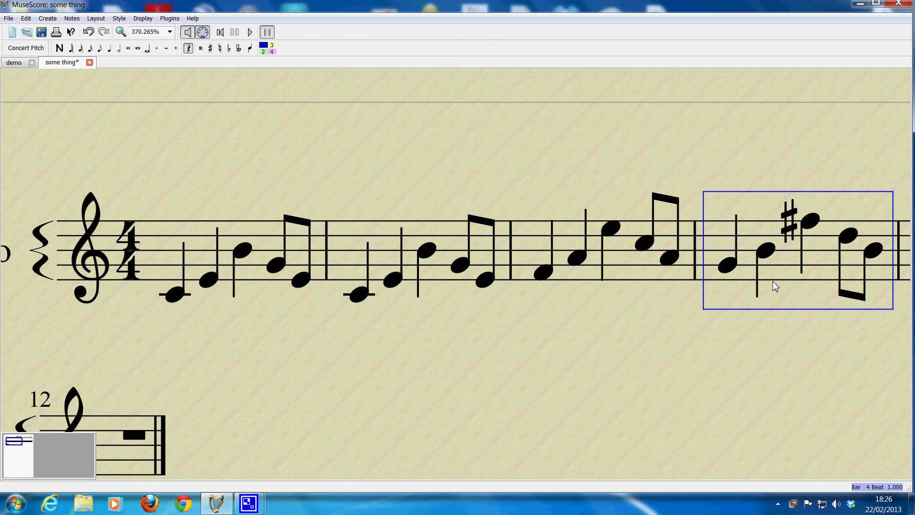
click(812, 218)
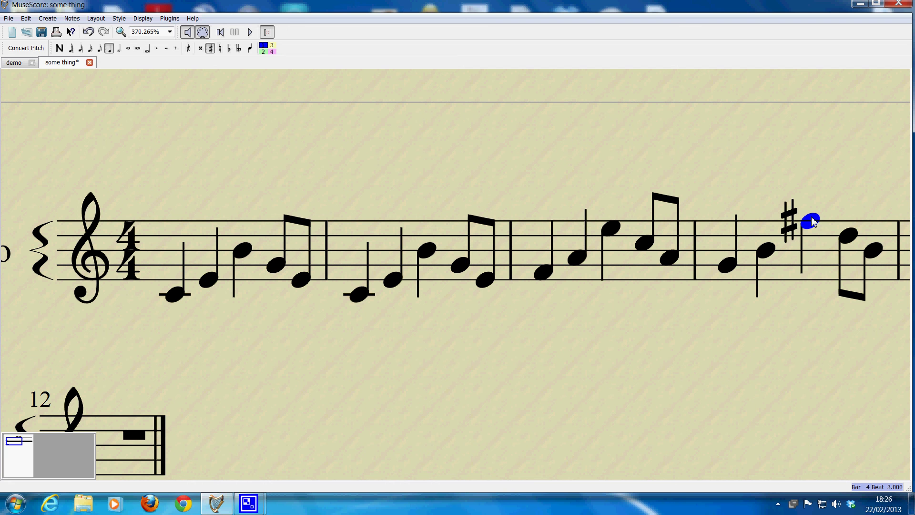
key(Down)
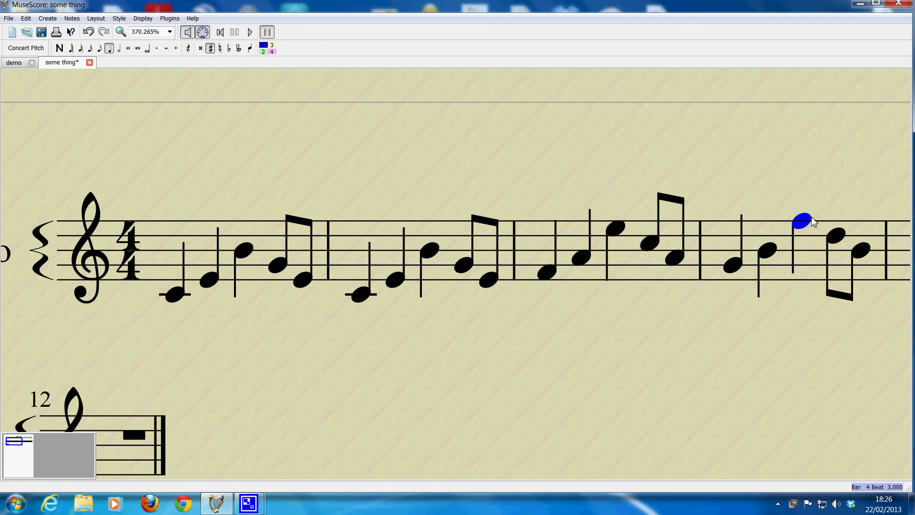
Play the score from the first note, then lower bar 4's last three notes to D, G and E
click(176, 296)
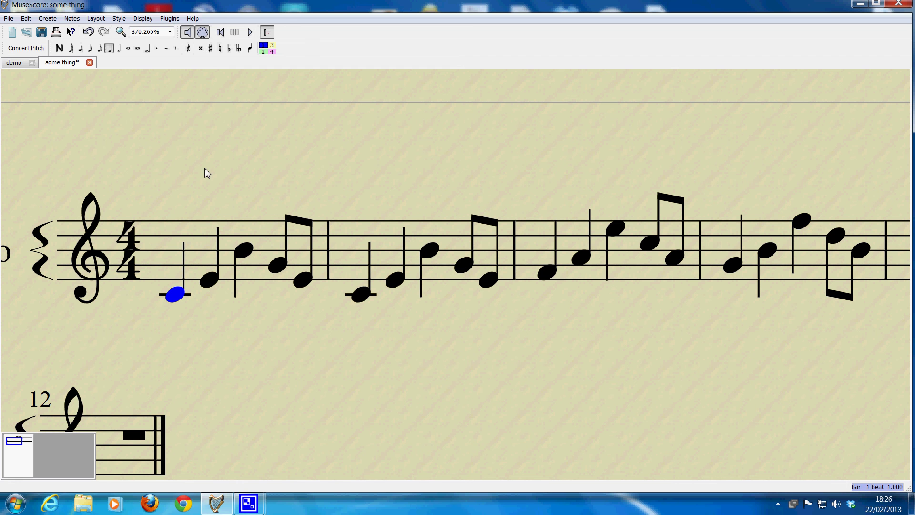
click(251, 32)
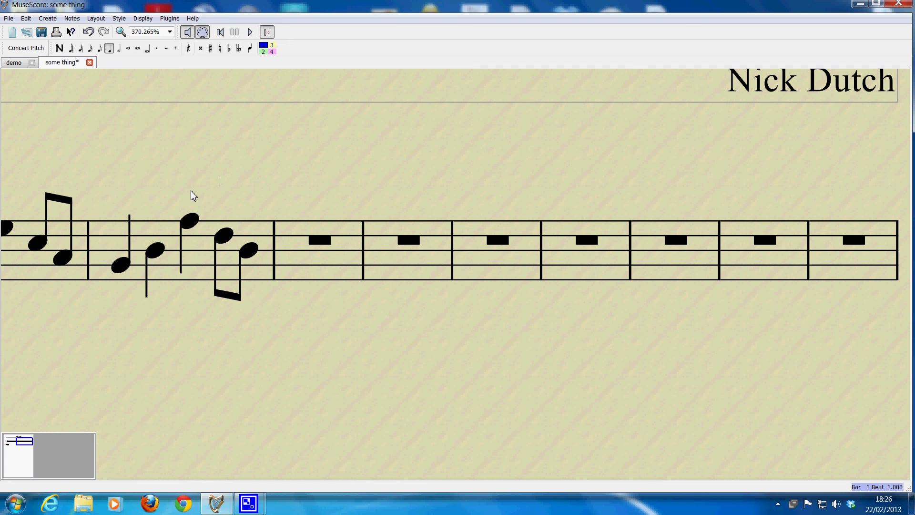
click(190, 223)
key(Down)
key(Down)
key(Right)
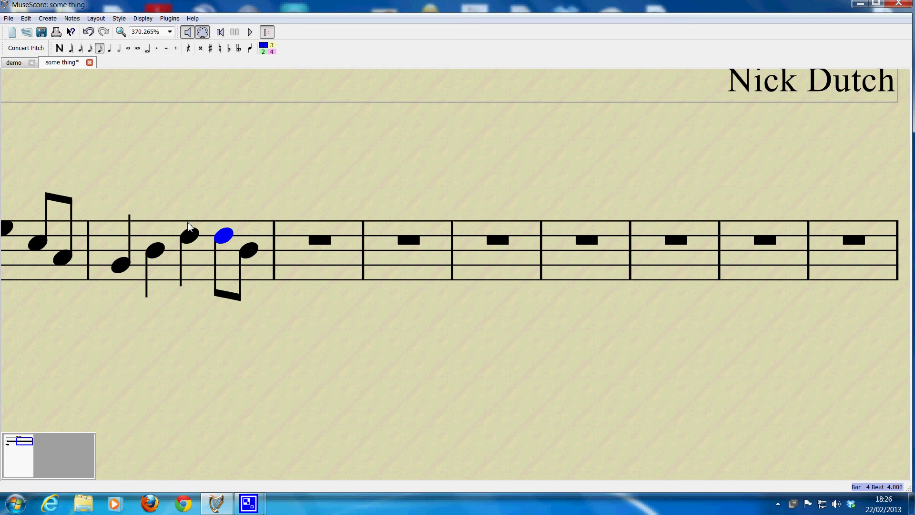
key(Down)
key(Down)
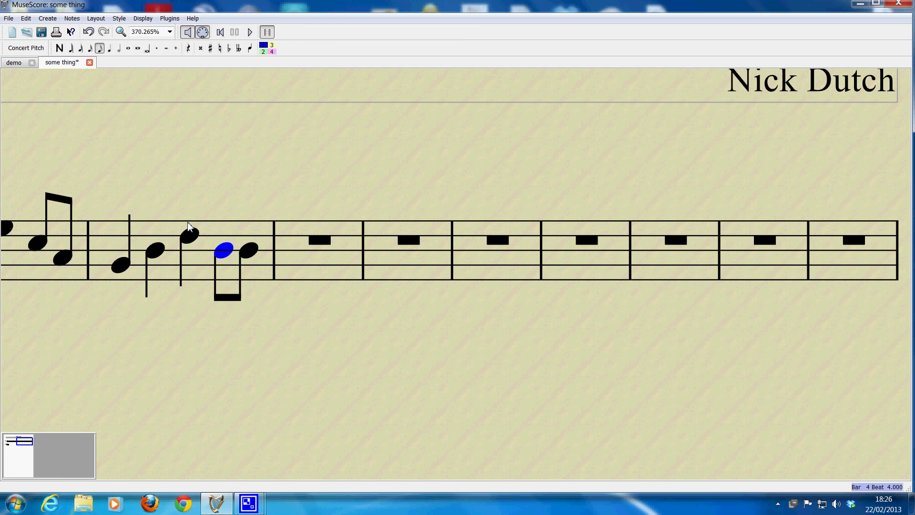
key(Down)
key(Down)
key(Down)
key(Down)
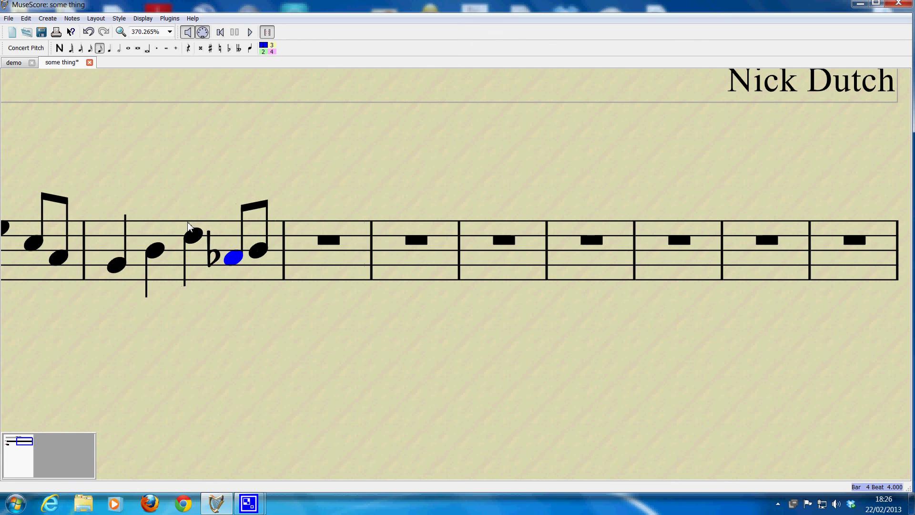
key(Right)
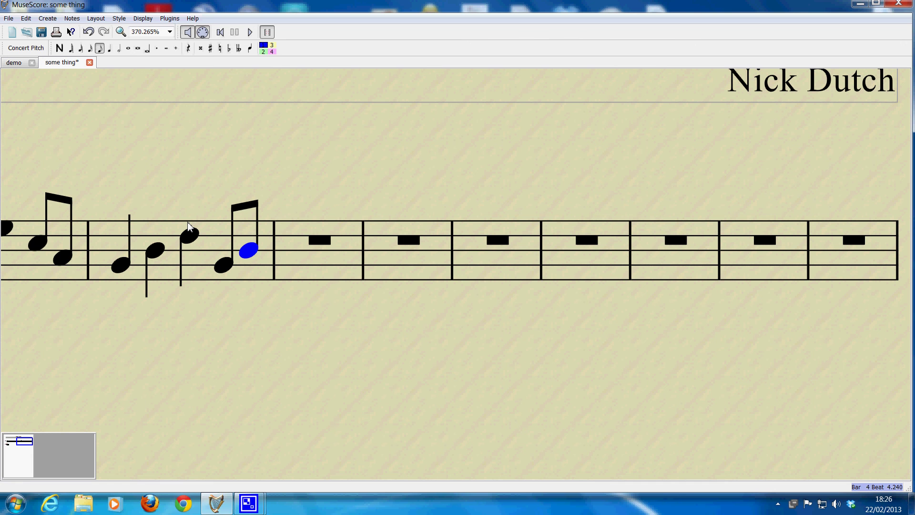
key(Down)
key(Down)
key(Down)
key(Down)
key(Down)
key(Down)
key(Down)
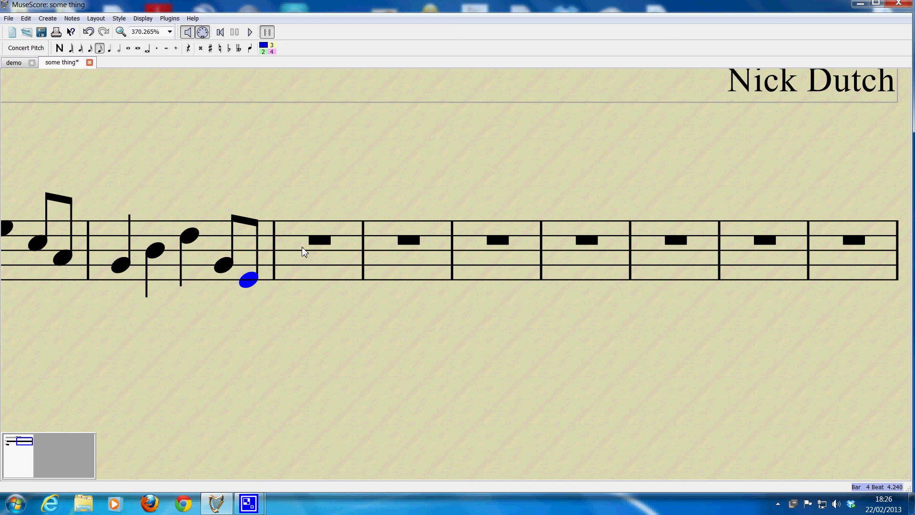
click(316, 242)
Paste the copied opening phrase into the rests of bars 5 and 6
right_click(317, 247)
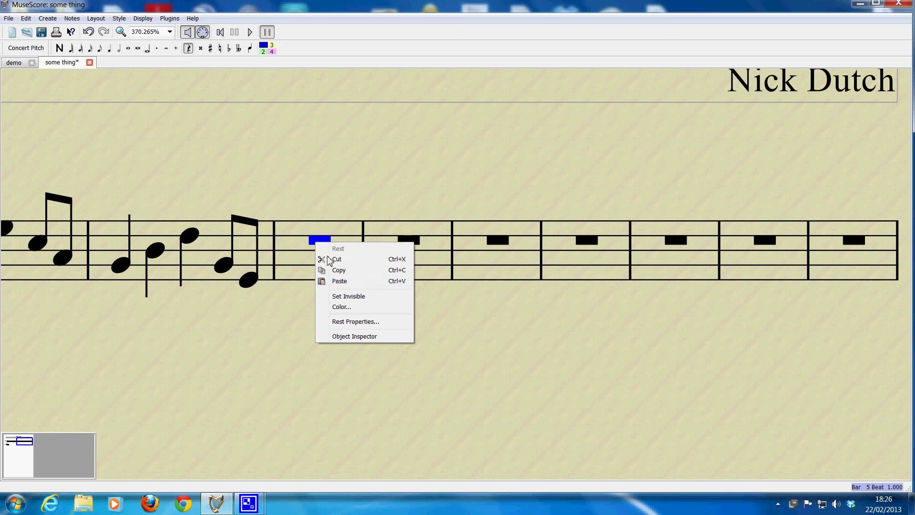
click(340, 281)
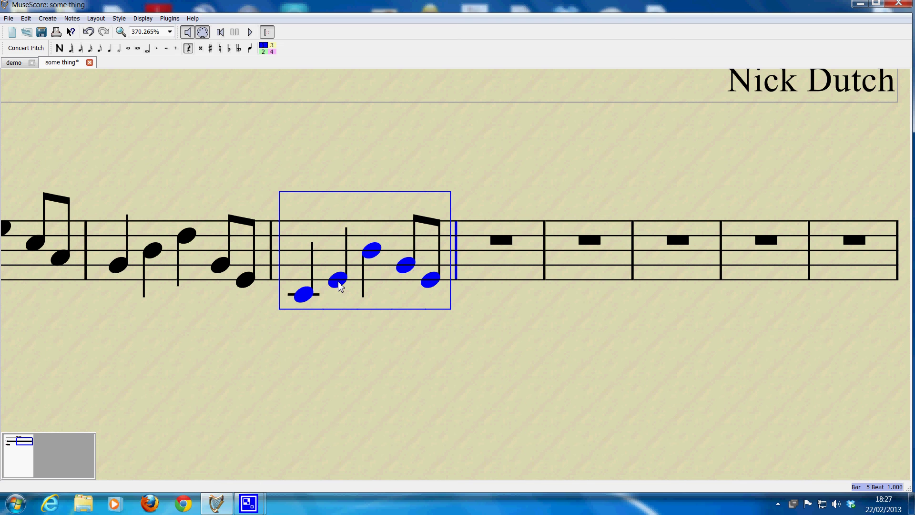
right_click(506, 239)
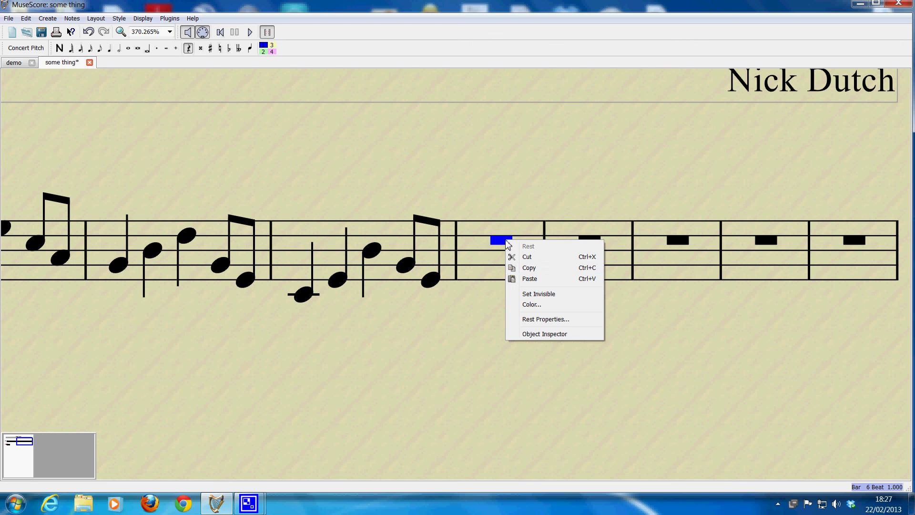
click(531, 282)
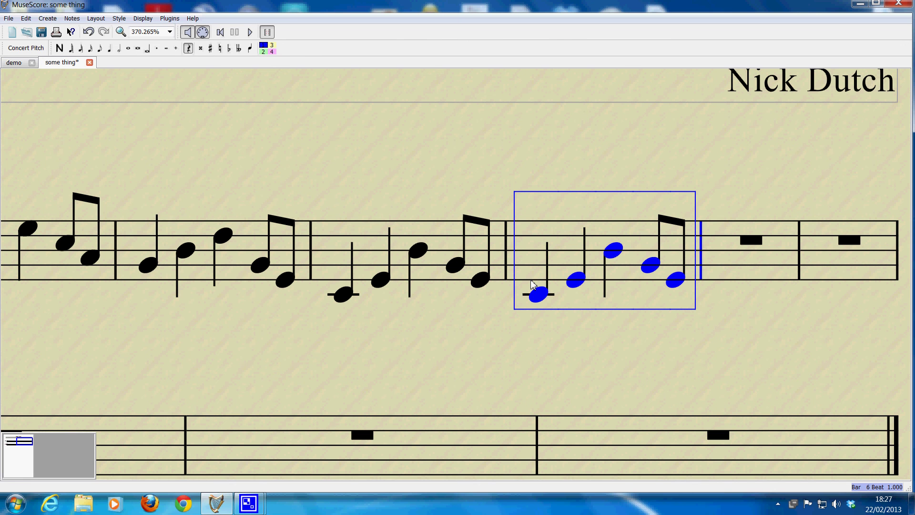
Raise bar 6 to start on G and re-pitch its notes to G, B, G, eighths B, D
key(Up)
key(Up)
key(Up)
key(Up)
key(Up)
key(Up)
key(Up)
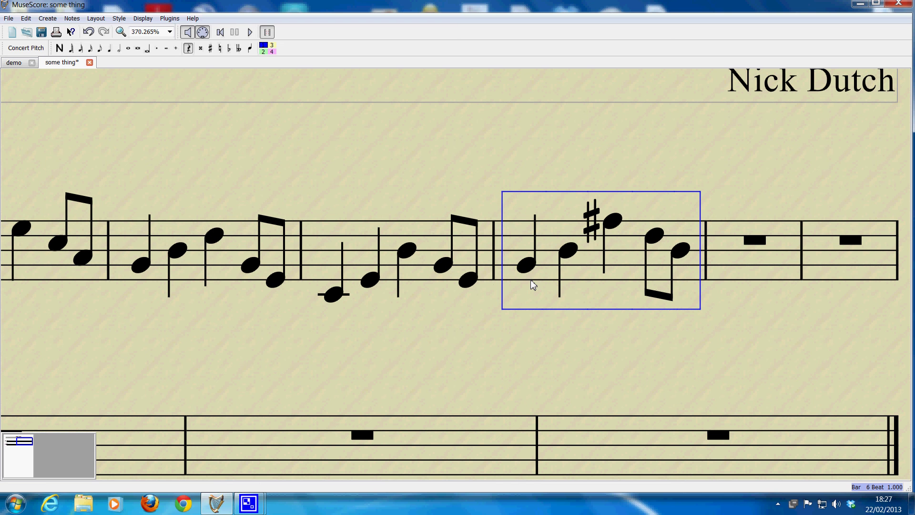
click(613, 221)
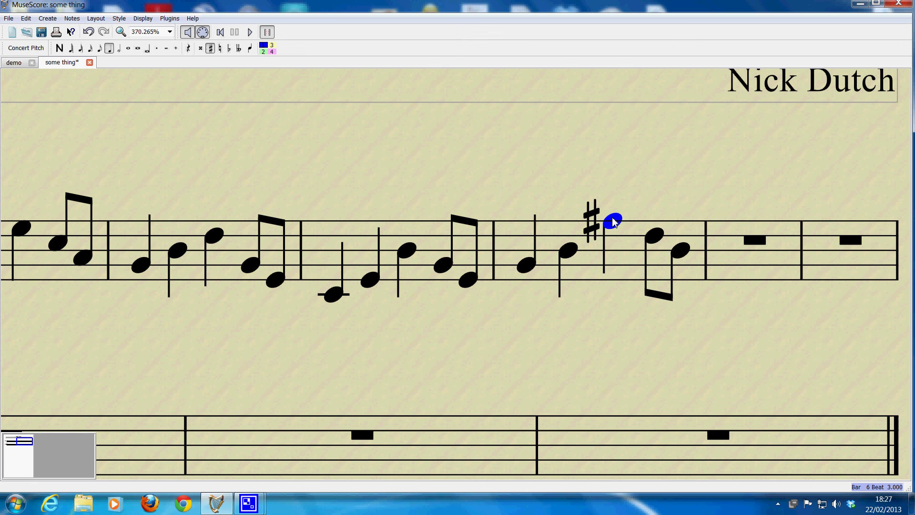
key(Down)
key(Down)
key(Down)
key(Down)
key(Down)
key(Down)
key(Down)
key(Down)
key(Down)
key(Down)
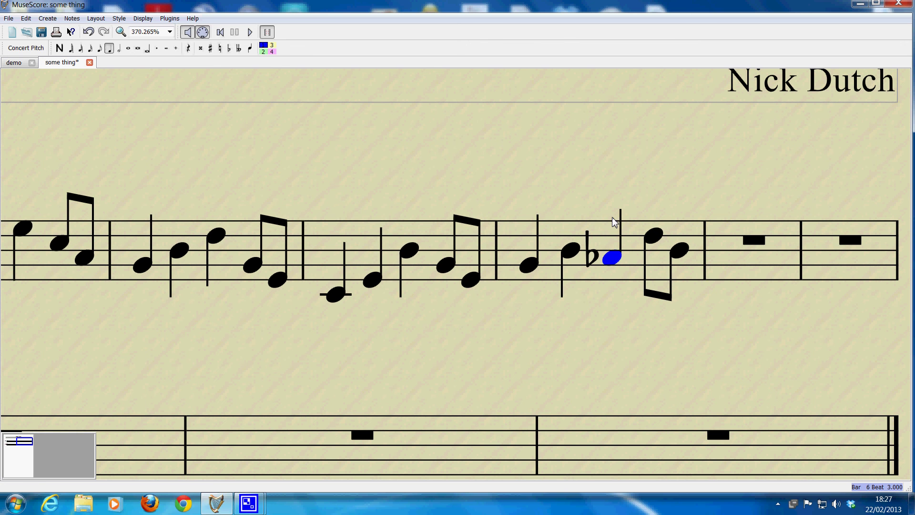
key(Down)
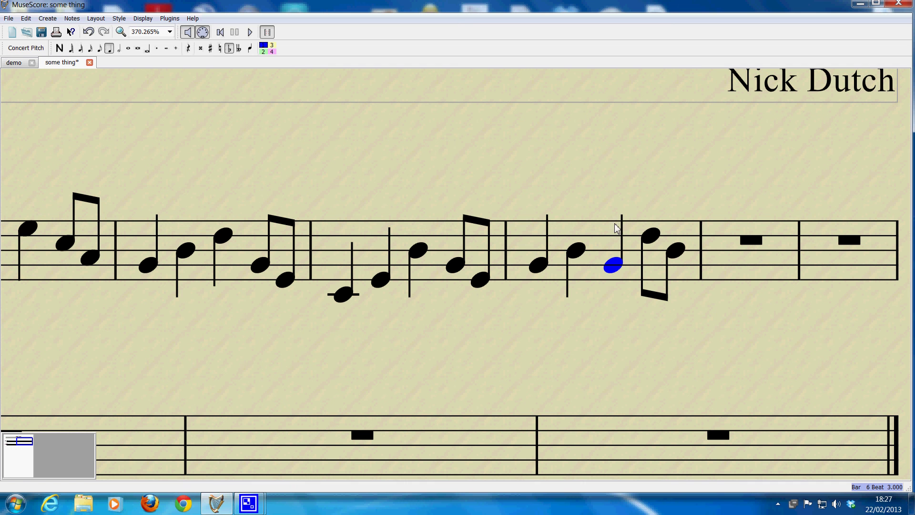
click(652, 235)
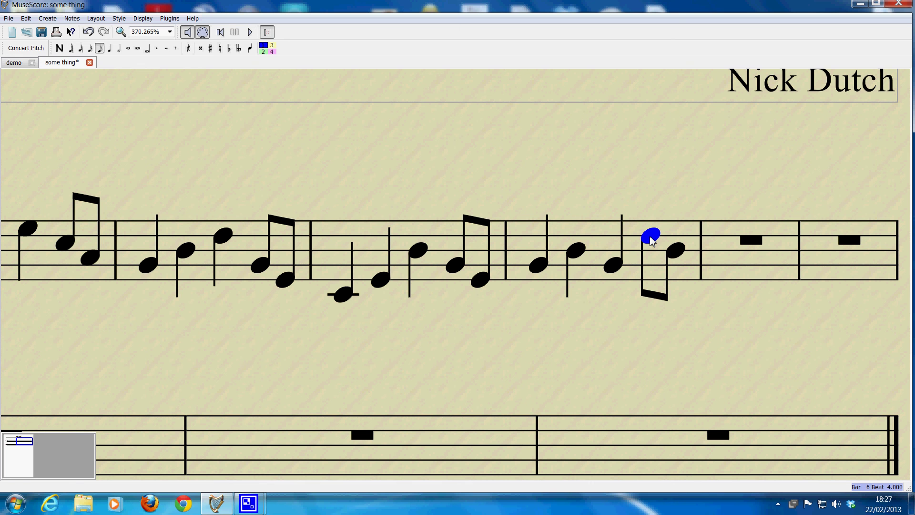
key(Down)
key(Down)
key(Down)
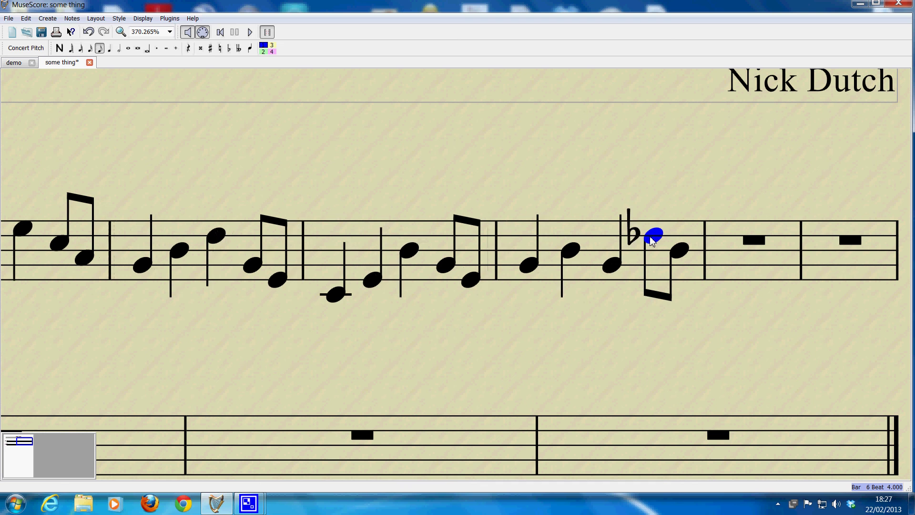
key(Right)
key(Up)
key(Up)
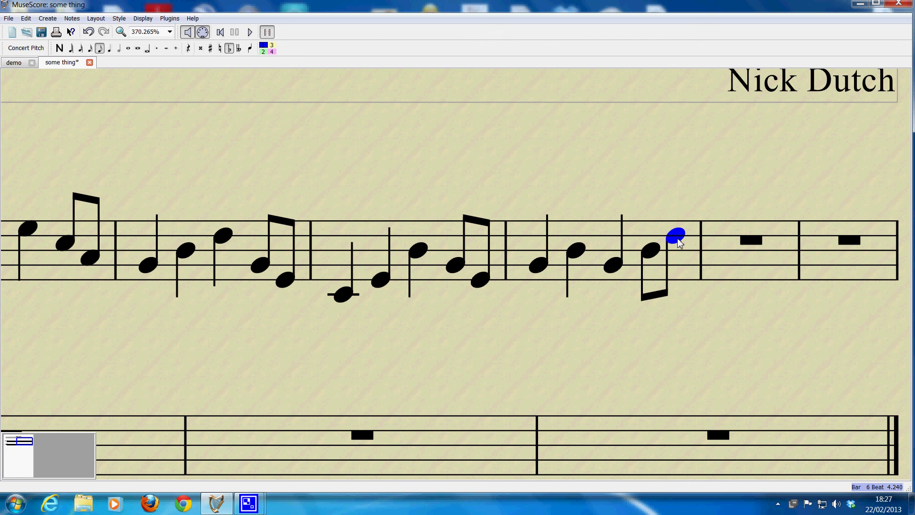
Paste the copied phrase into bar 7
right_click(750, 245)
click(773, 281)
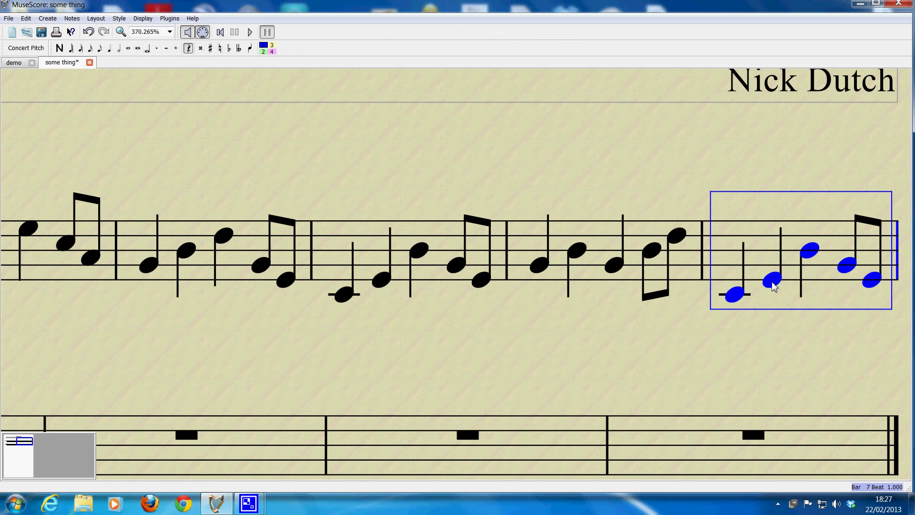
key(ctrl+z)
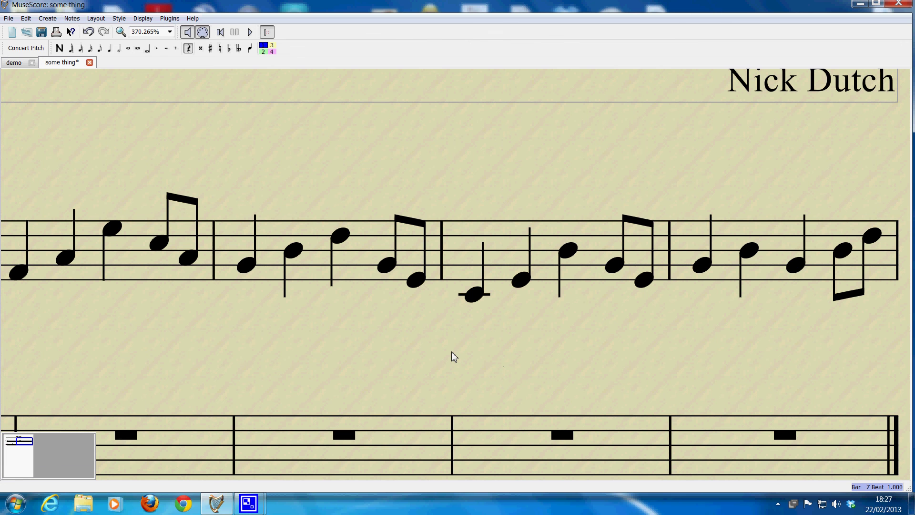
scroll(454, 357, down, 5)
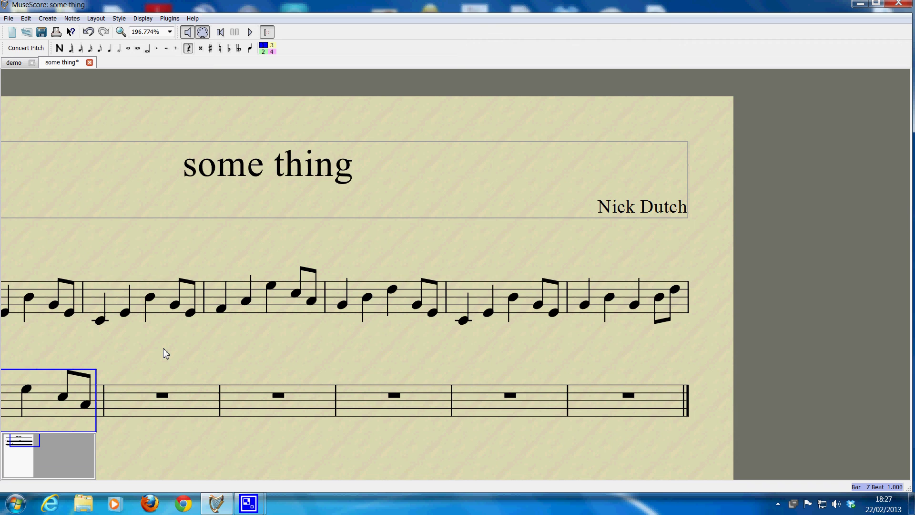
drag(163, 348, 447, 290)
Select all five bar 7 notes and transpose them up one semitone overall
click(240, 355)
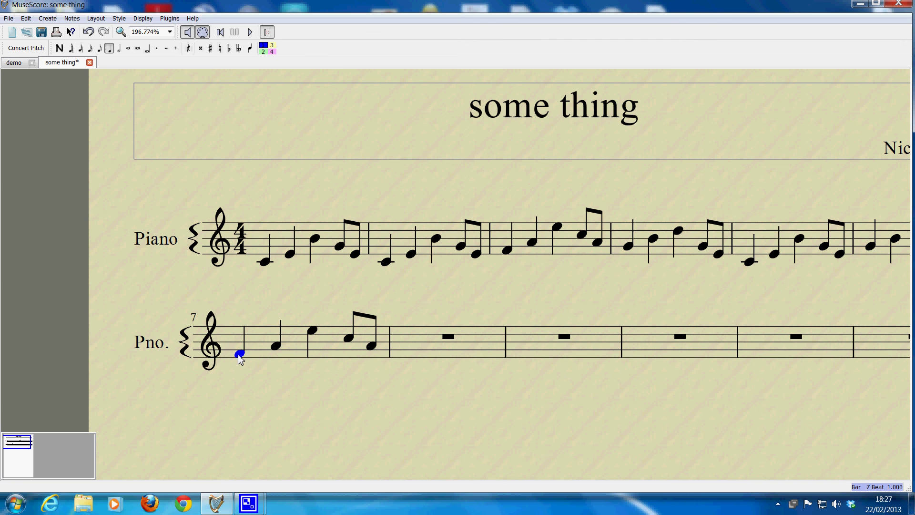
shift+click(275, 346)
shift+click(313, 330)
shift+click(348, 339)
shift+click(371, 346)
key(Up)
key(Up)
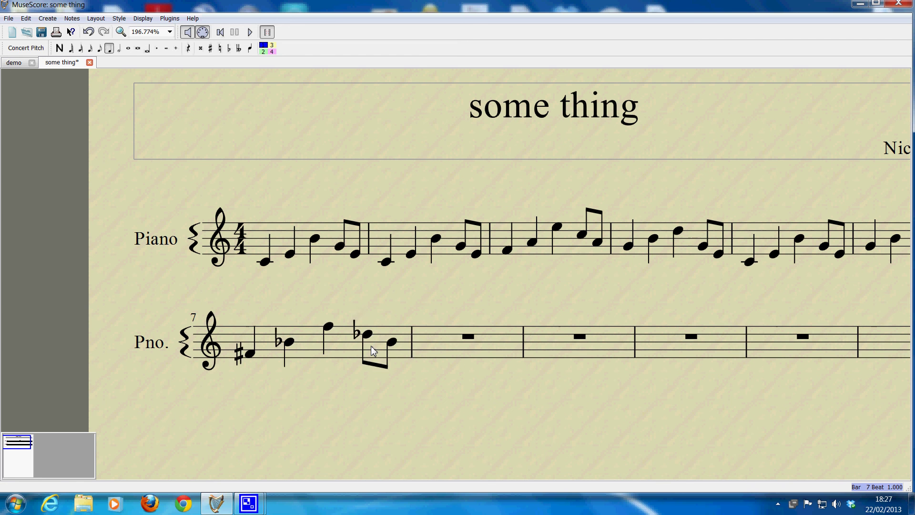
key(Up)
key(Up)
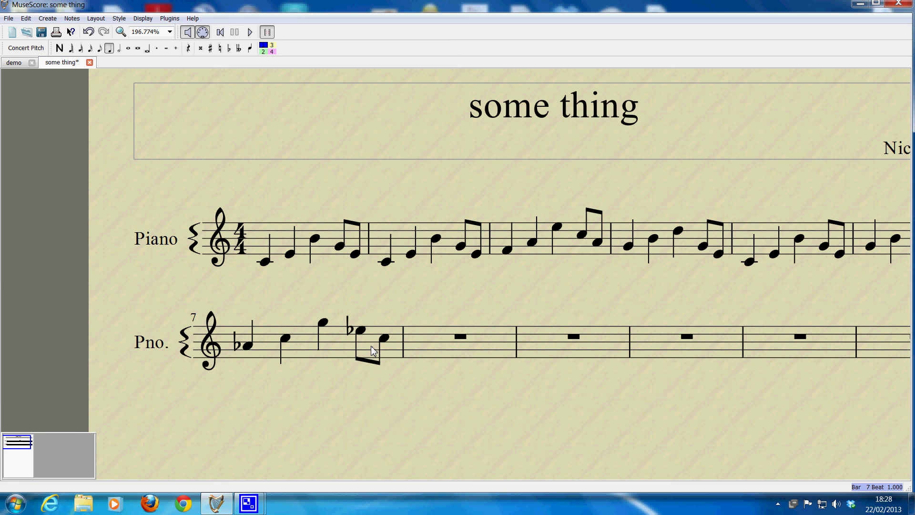
key(Down)
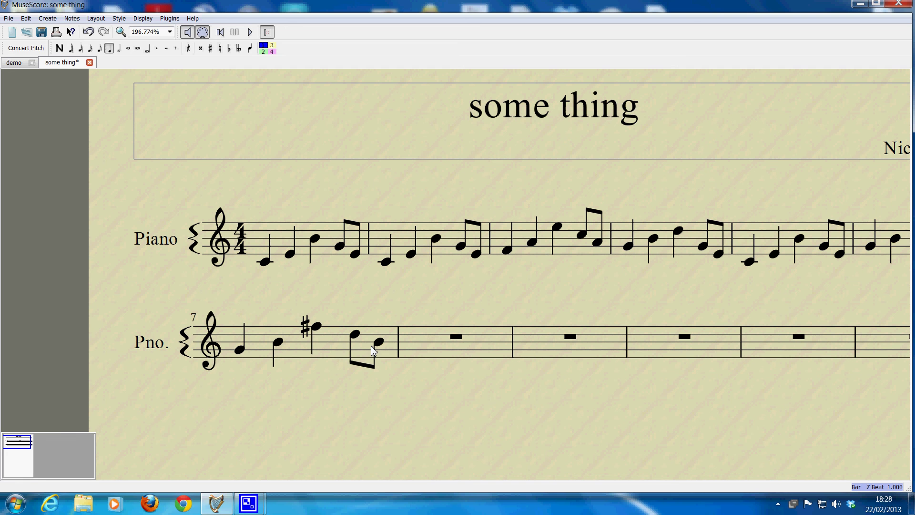
Adjust individual bar 7 notes so the bar reads G, B, D, eighths B, G
click(316, 327)
key(Down)
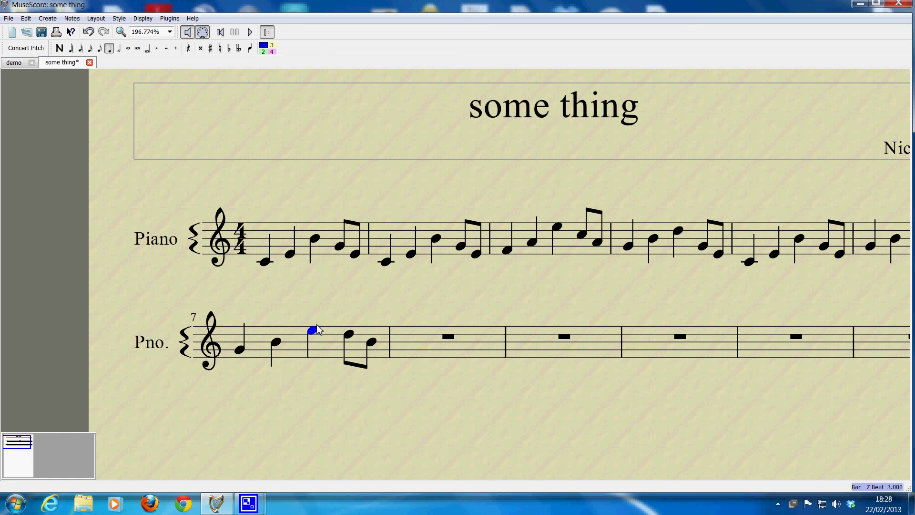
key(Down)
key(Down)
key(Right)
key(Down)
key(Down)
key(Down)
key(Down)
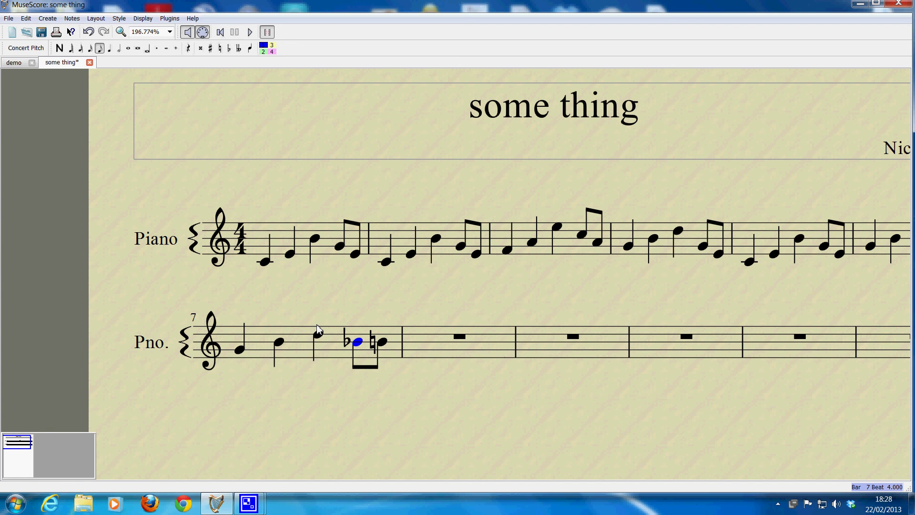
key(Up)
key(Right)
key(Down)
key(Down)
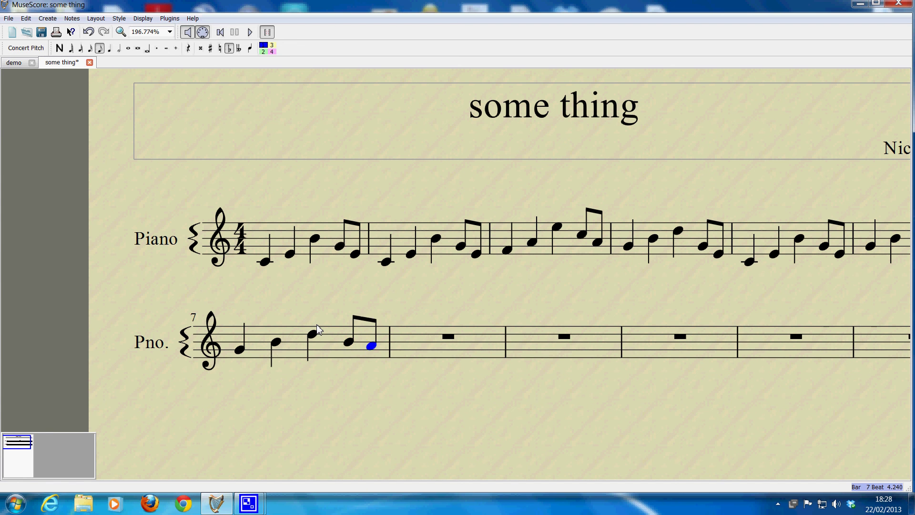
key(Down)
Paste the opening C-chord phrase into bar 8's rest, then select bar 1's first note
click(448, 336)
right_click(448, 337)
click(472, 376)
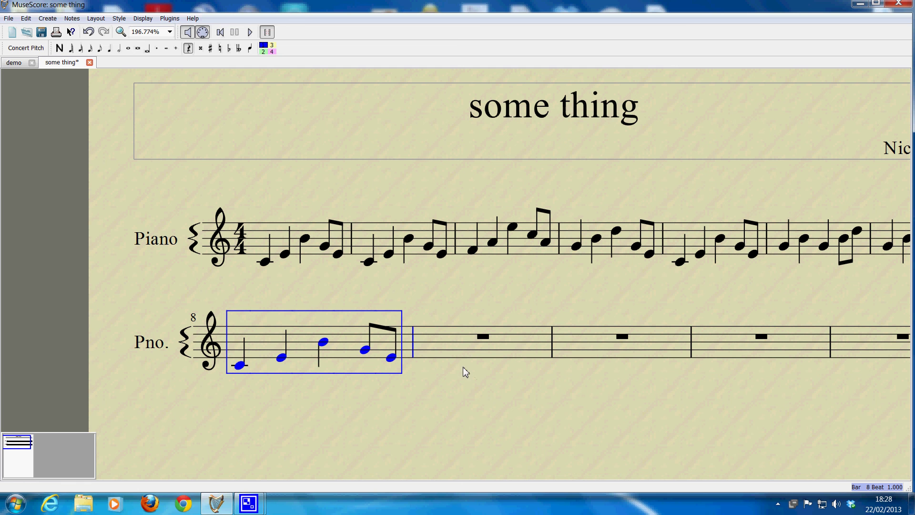
click(265, 263)
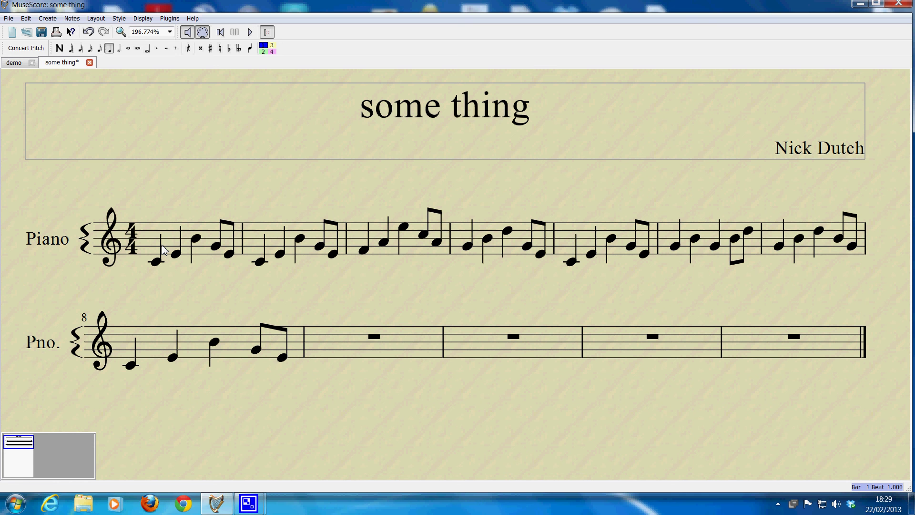
Make bar 1's third note, bar 2's second note and bar 3's third note dotted quarters
click(196, 239)
click(157, 49)
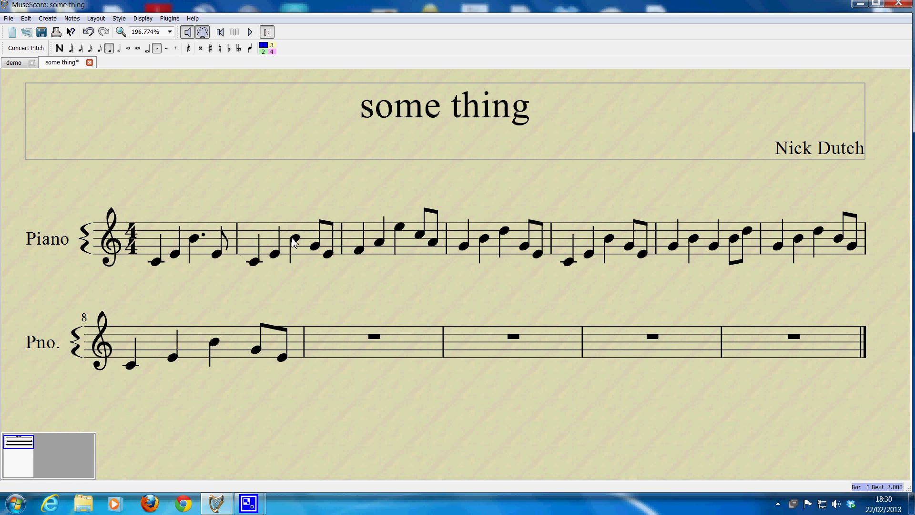
click(275, 255)
click(157, 49)
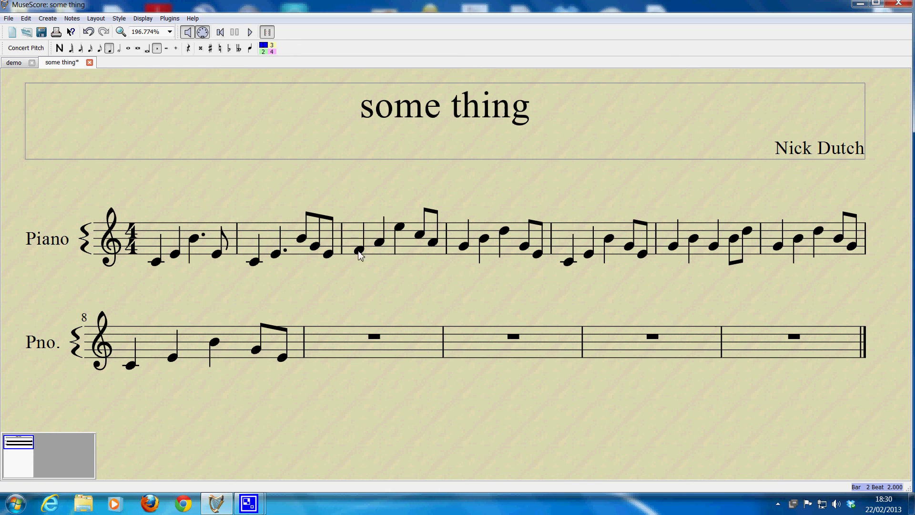
click(400, 227)
click(157, 48)
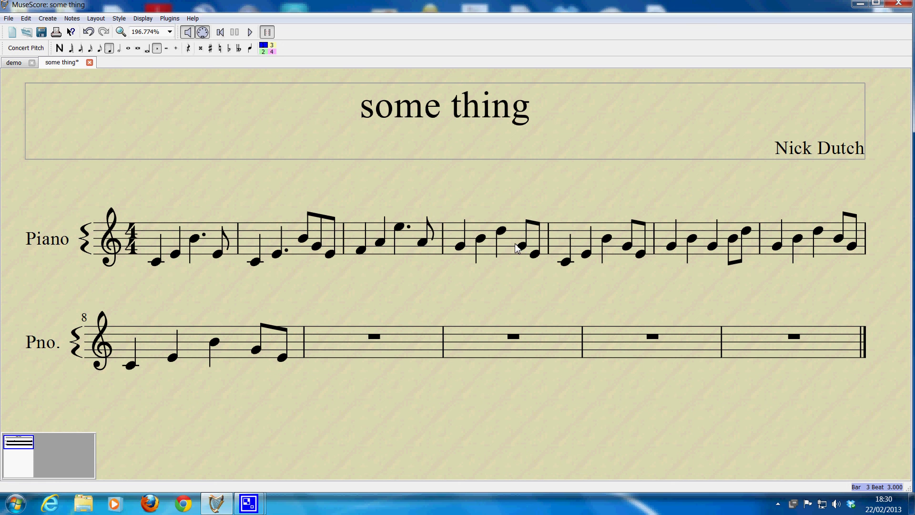
Shorten bar 4's B to an eighth, add a G eighth after it, and play from the start
click(481, 239)
click(100, 49)
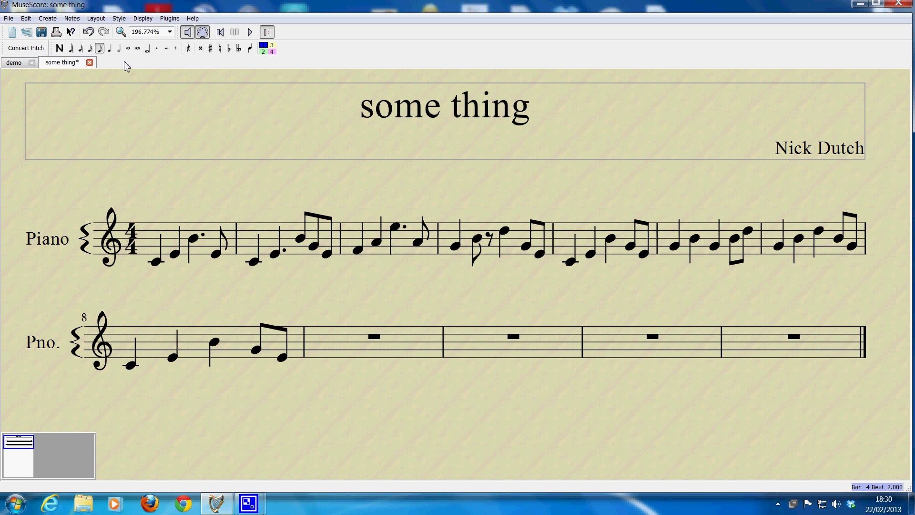
click(60, 48)
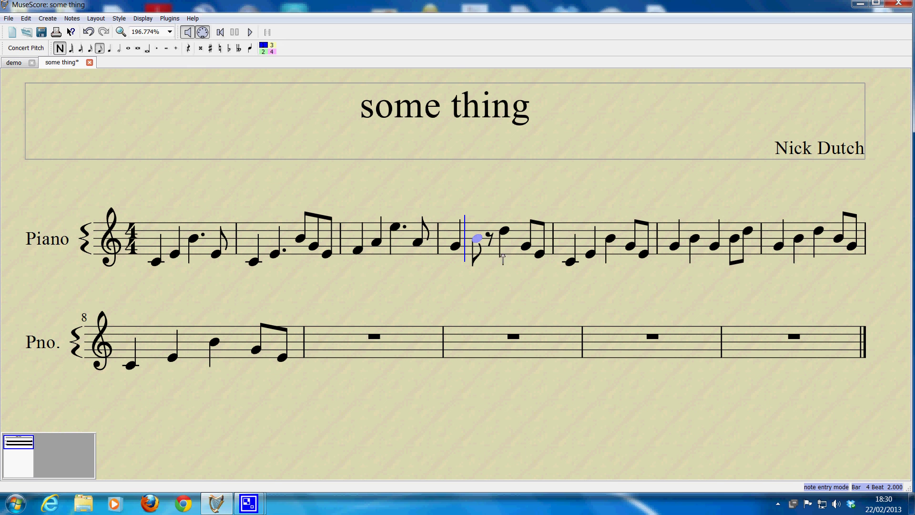
key(b)
key(g)
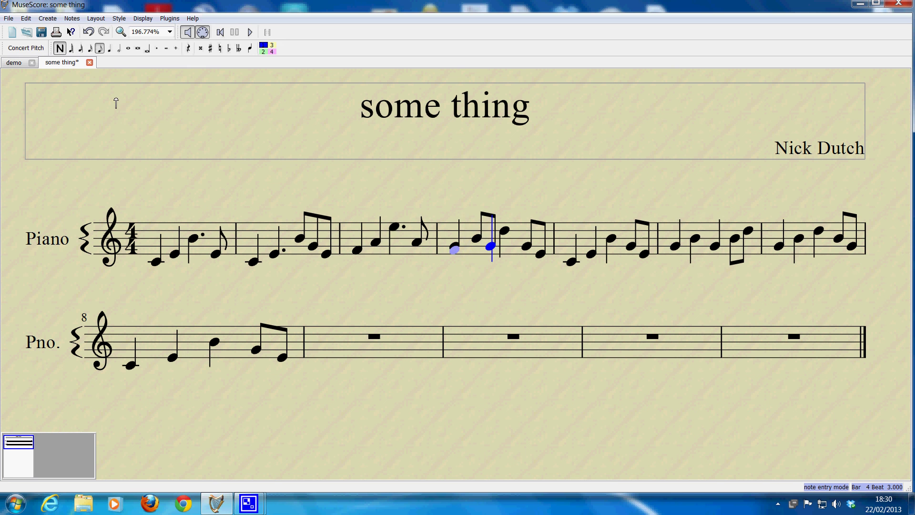
click(60, 49)
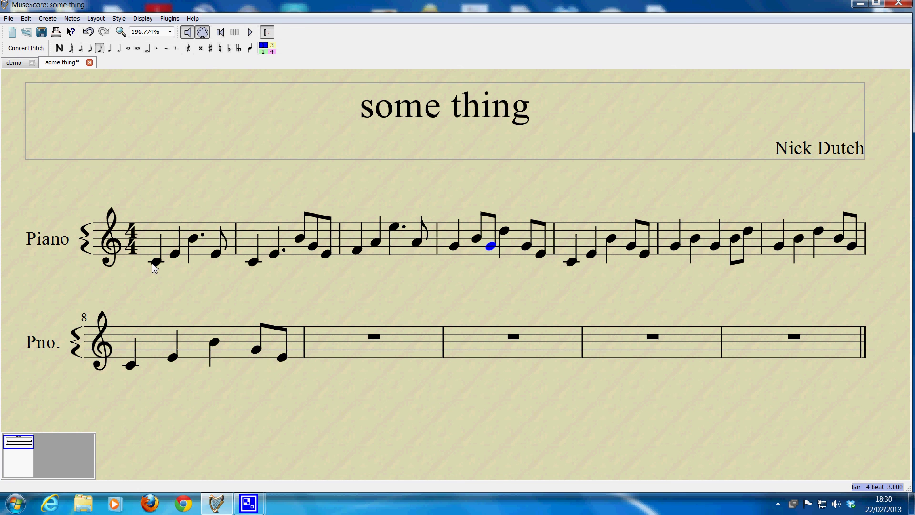
click(155, 262)
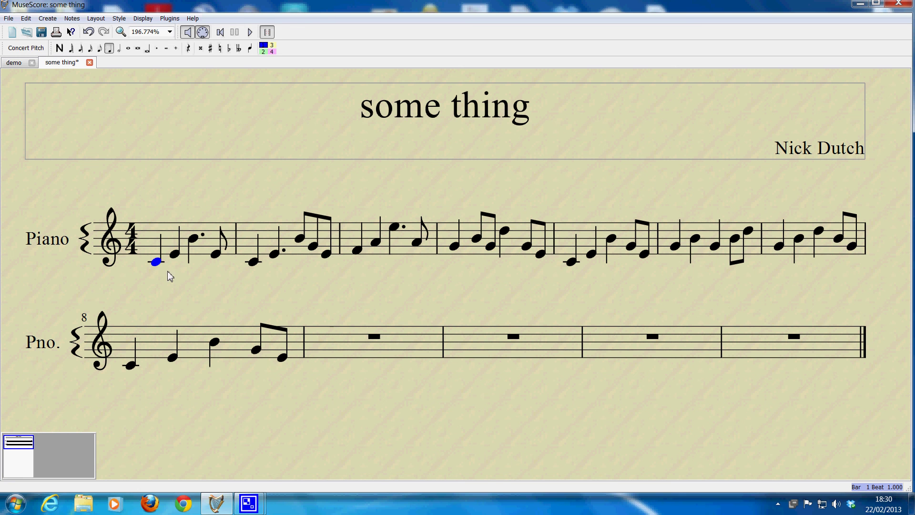
click(250, 32)
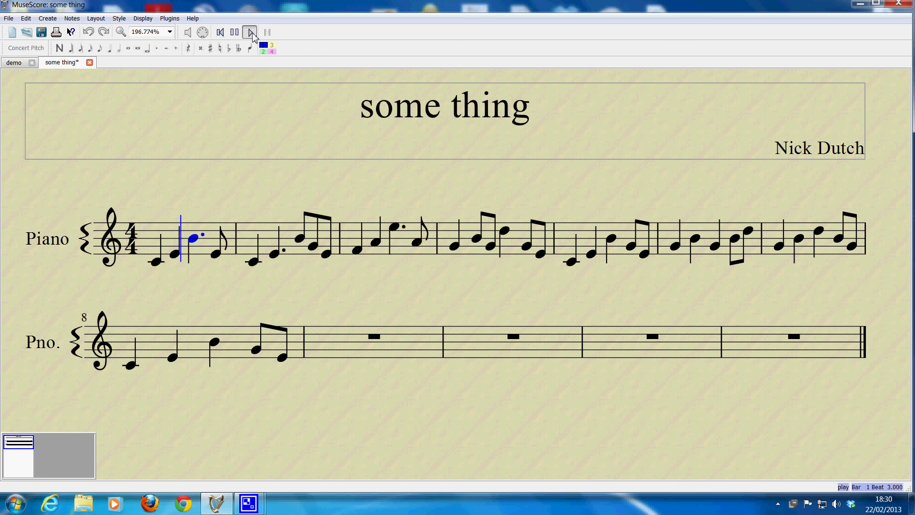